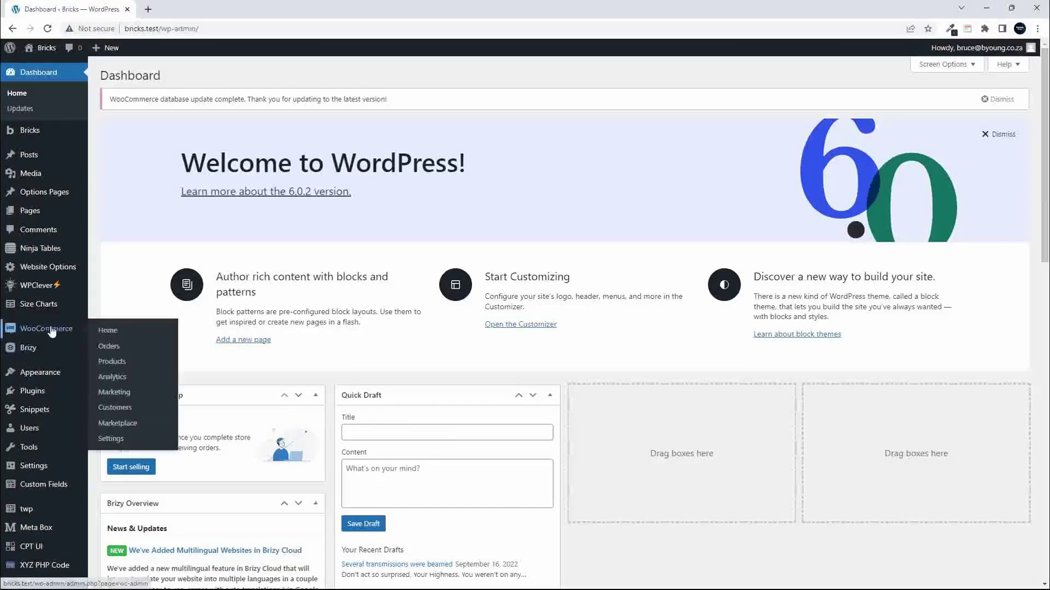
- Open the WooCommerce home page and look through its setup checklist and inbox
{"action": "left_click", "coordinate": [51, 330]}
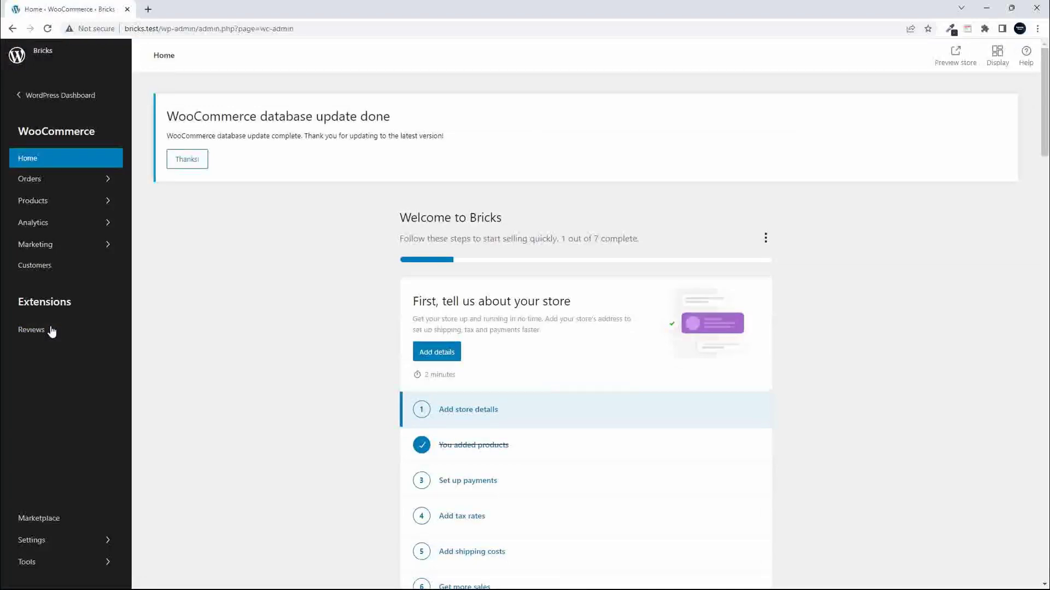
{"action": "scroll", "coordinate": [257, 363], "scroll_direction": "down", "scroll_amount": 10}
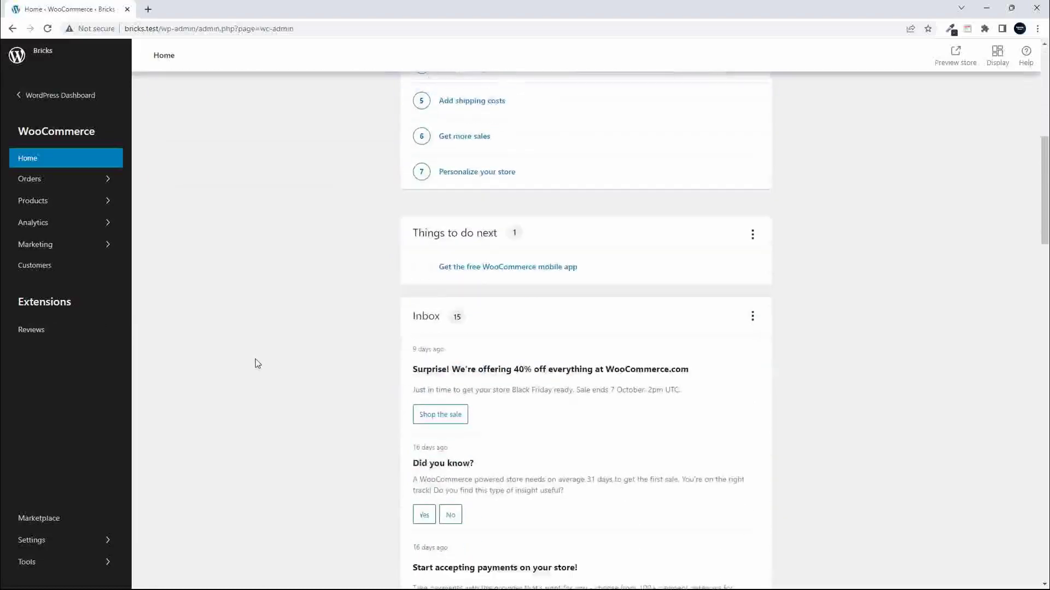
{"action": "scroll", "coordinate": [257, 362], "scroll_direction": "up", "scroll_amount": 10}
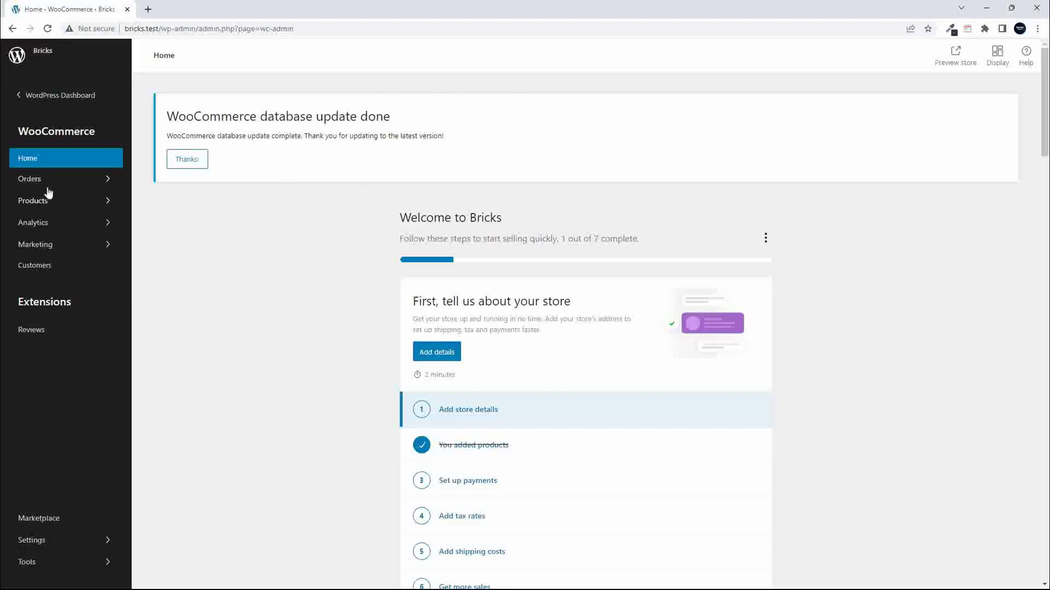
- View the WooCommerce orders list and the form for adding a new order
{"action": "left_click", "coordinate": [30, 179]}
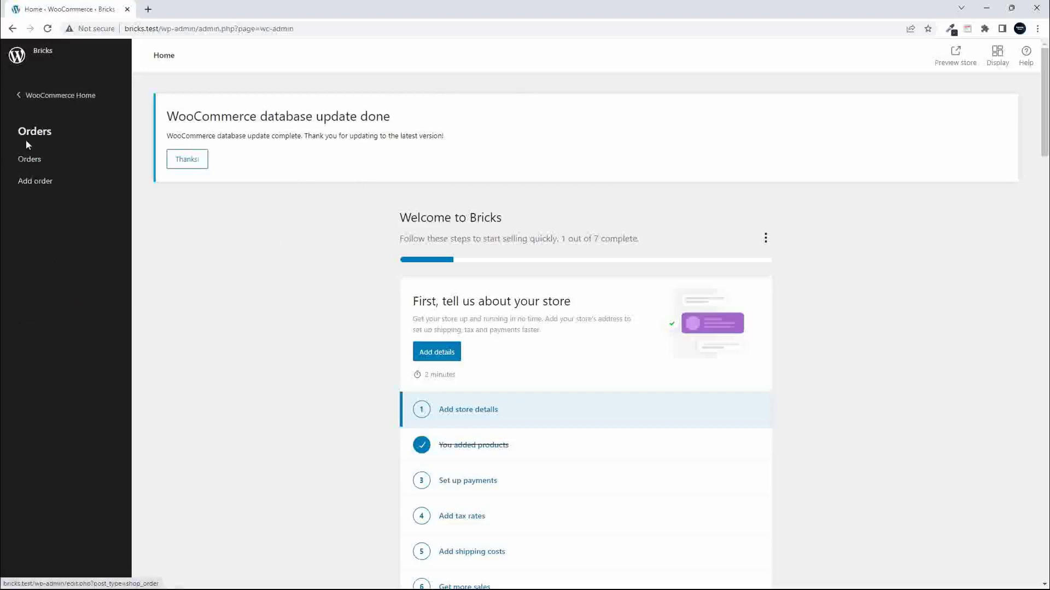
{"action": "left_click", "coordinate": [29, 166]}
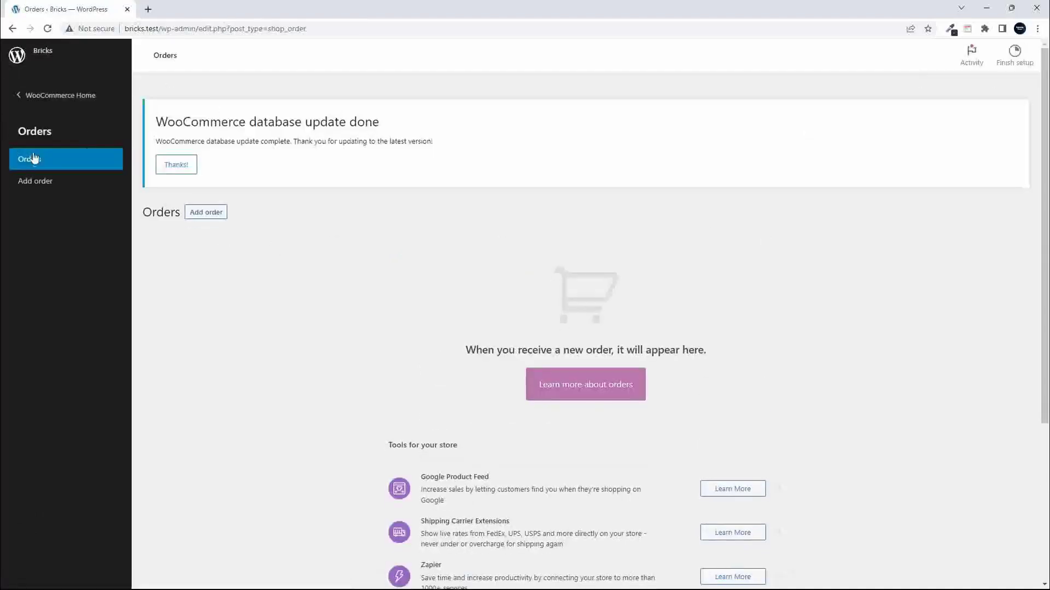
{"action": "left_click", "coordinate": [32, 186]}
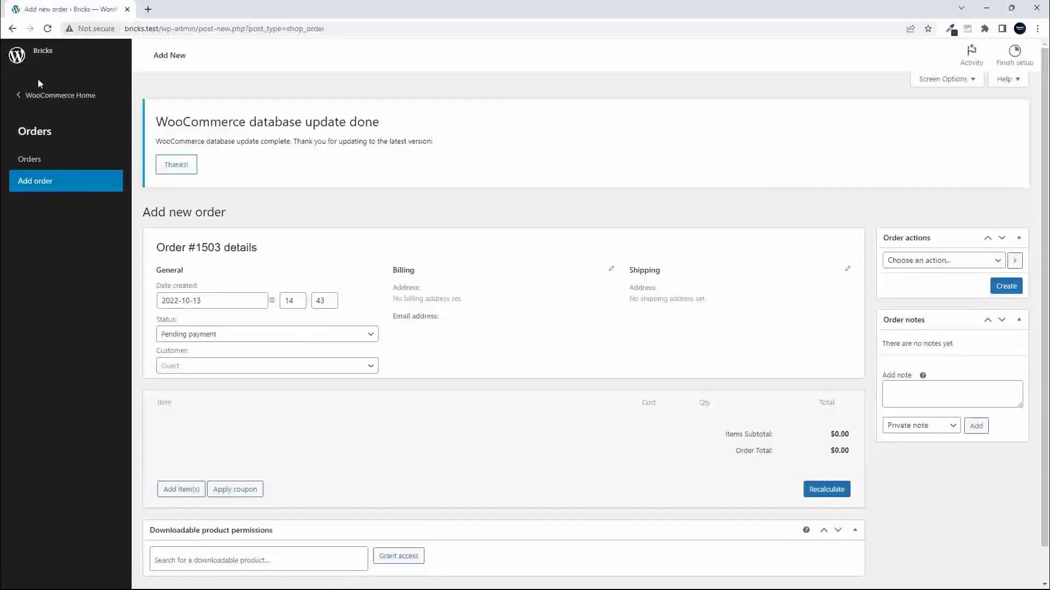
- Show all WooCommerce products and look through the whole product list
{"action": "left_click", "coordinate": [20, 97]}
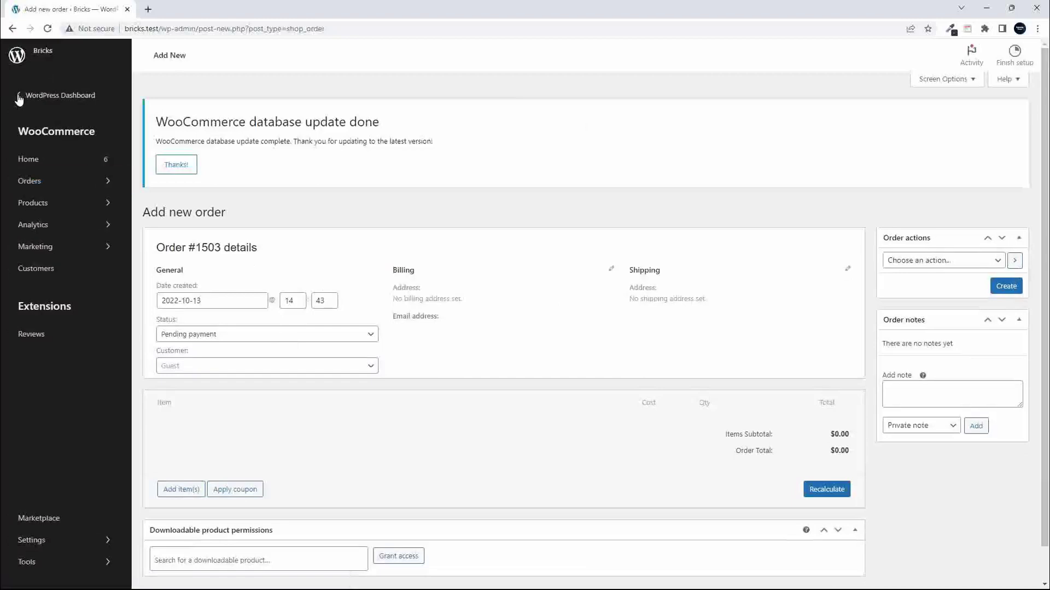
{"action": "left_click", "coordinate": [32, 205]}
{"action": "left_click", "coordinate": [51, 165]}
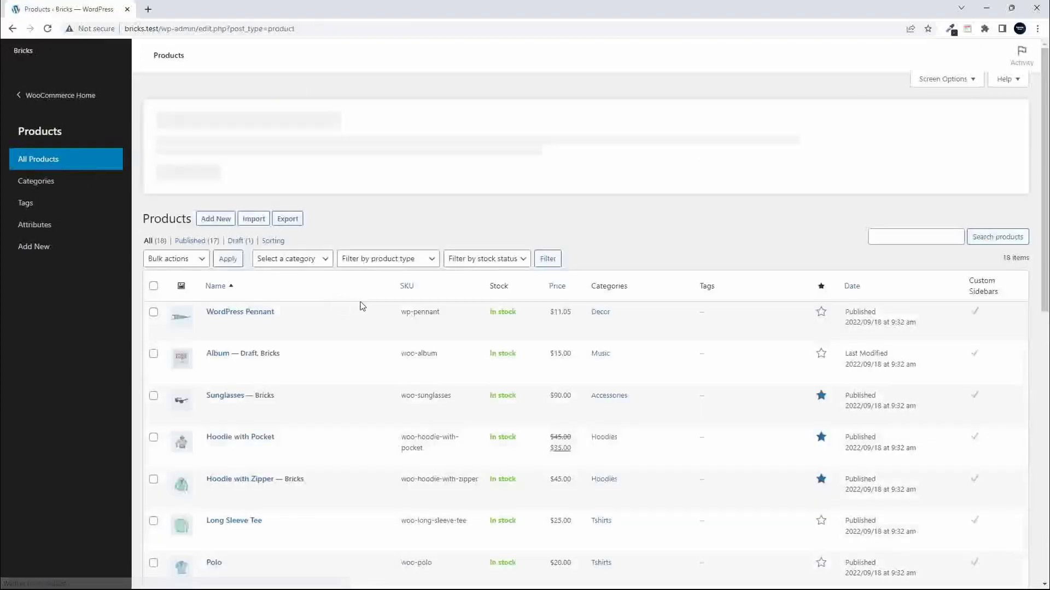
{"action": "scroll", "coordinate": [363, 307], "scroll_direction": "down", "scroll_amount": 8}
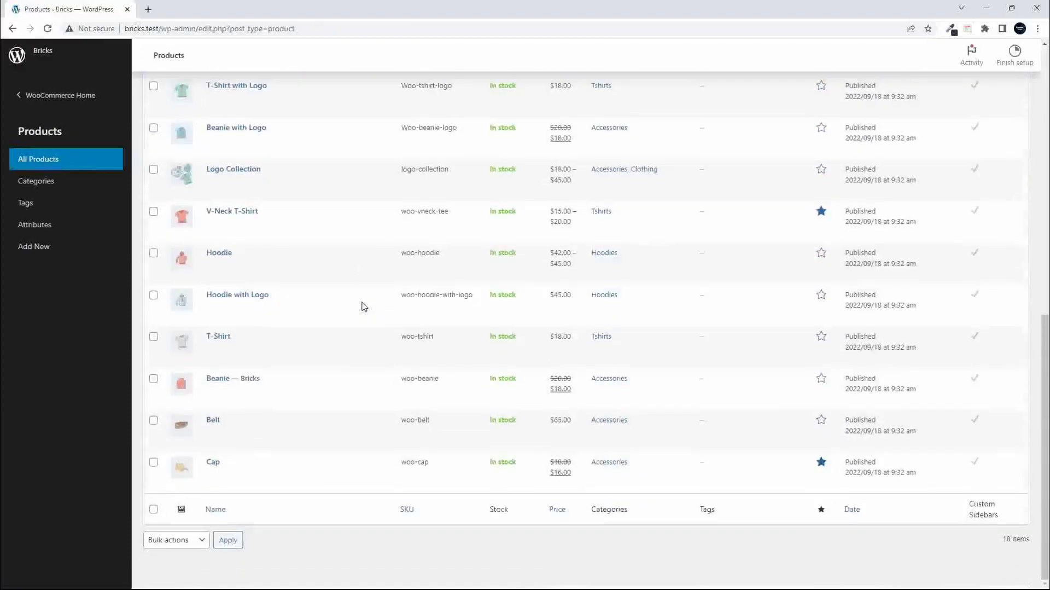
{"action": "scroll", "coordinate": [363, 307], "scroll_direction": "up", "scroll_amount": 10}
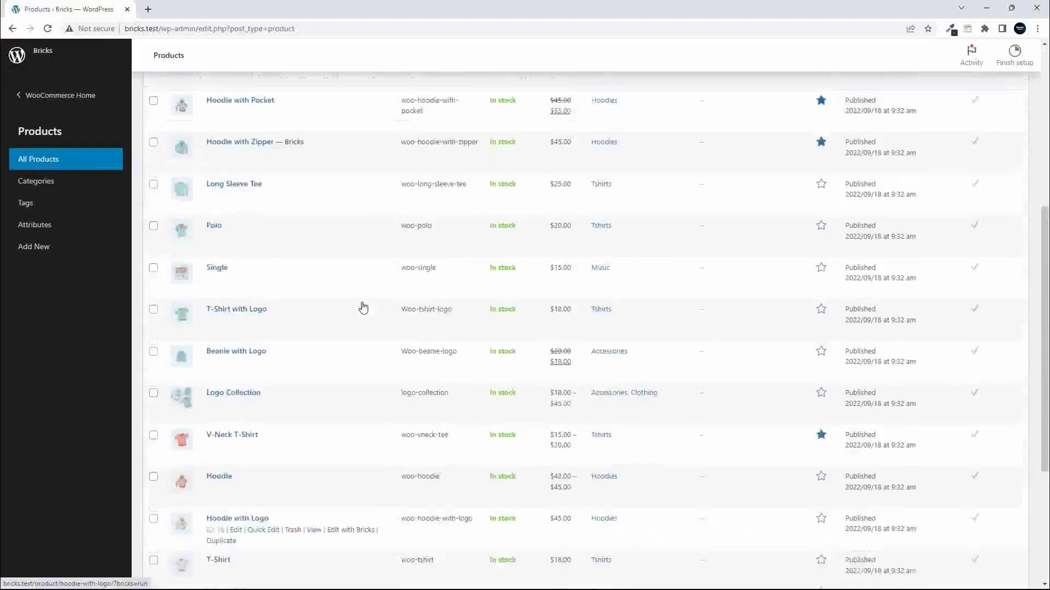
- Open the WordPress Pennant product for editing and examine its description and product data settings
{"action": "left_click", "coordinate": [240, 171]}
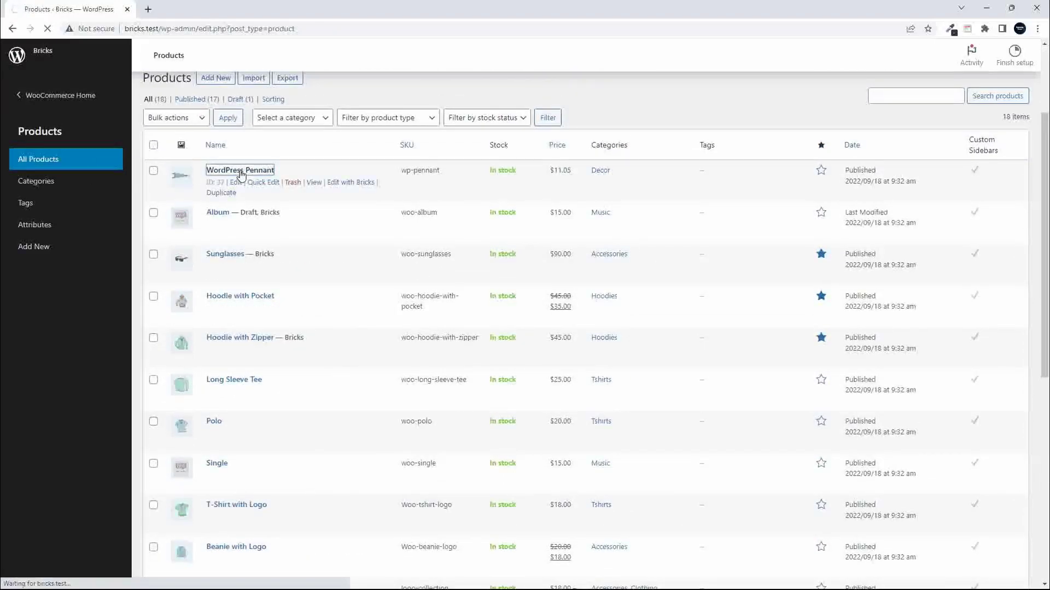
{"action": "scroll", "coordinate": [403, 363], "scroll_direction": "down", "scroll_amount": 6}
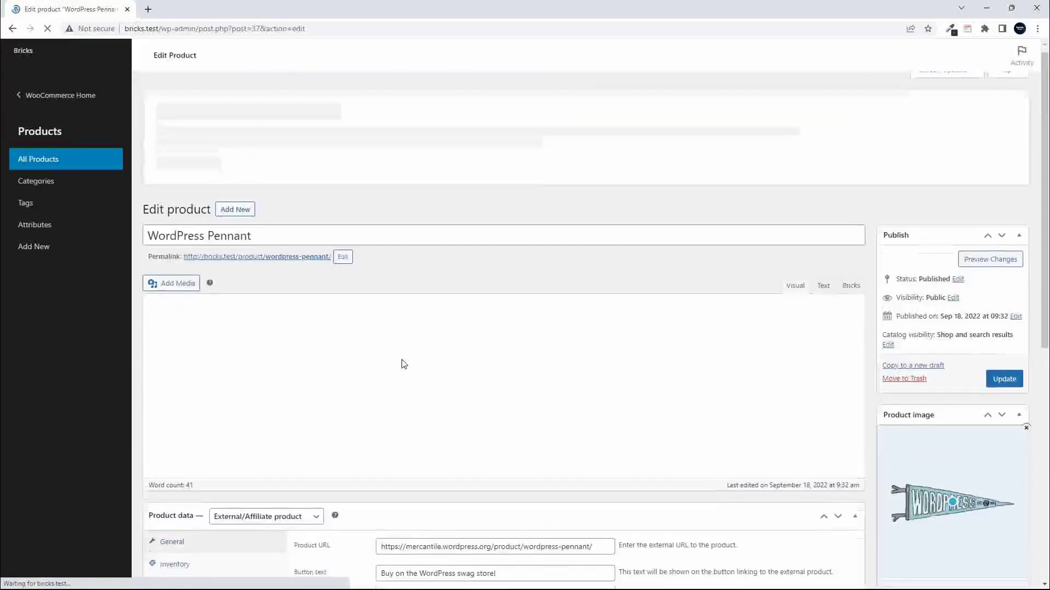
{"action": "scroll", "coordinate": [404, 364], "scroll_direction": "up", "scroll_amount": 8}
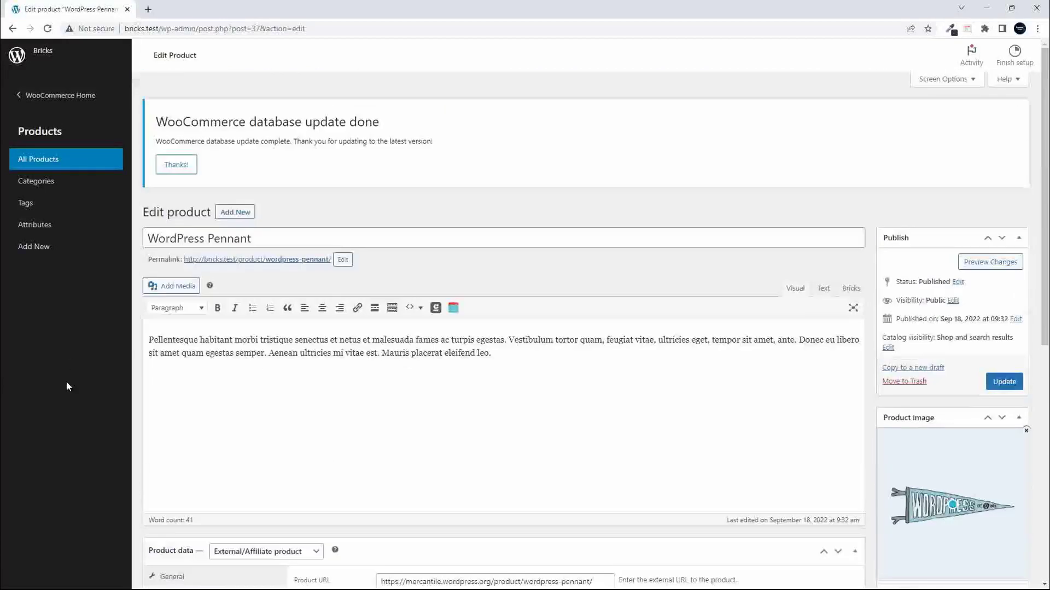
{"action": "scroll", "coordinate": [433, 431], "scroll_direction": "down", "scroll_amount": 6}
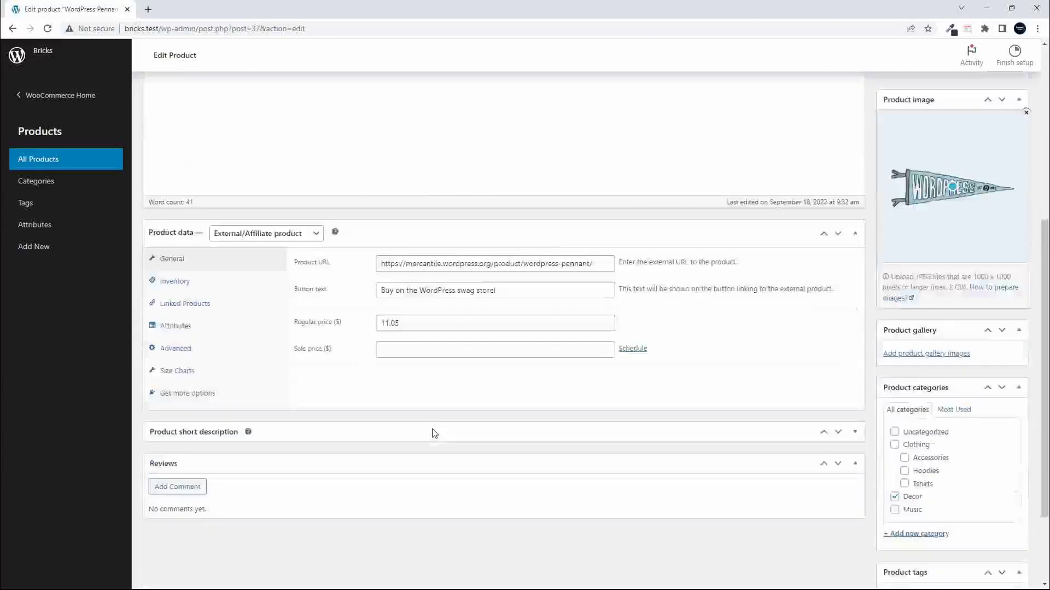
{"action": "scroll", "coordinate": [434, 433], "scroll_direction": "up", "scroll_amount": 8}
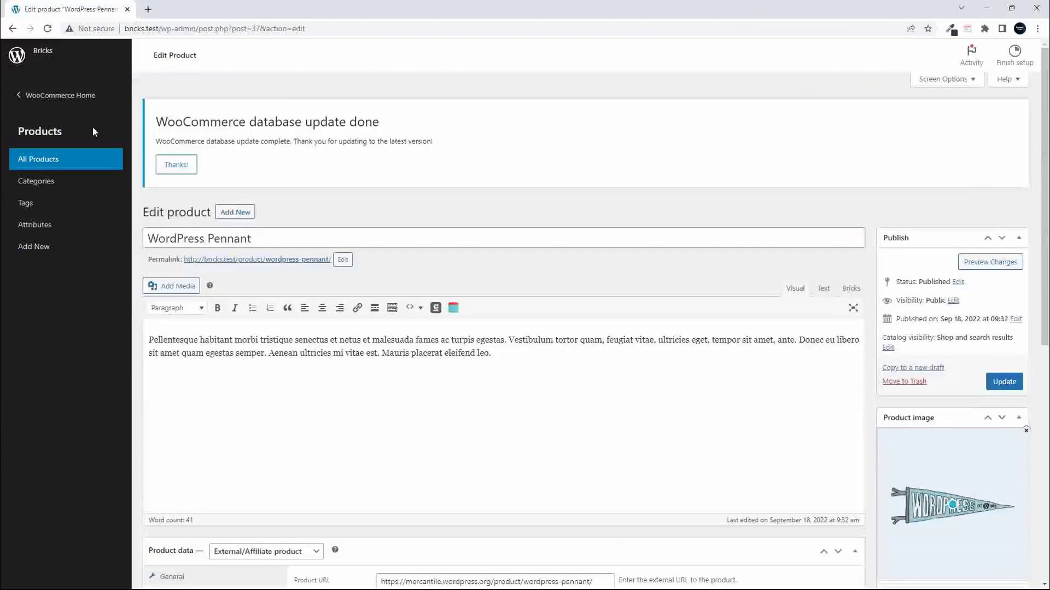
- Review the product categories and open the Clothing category's edit page
{"action": "left_click", "coordinate": [37, 185]}
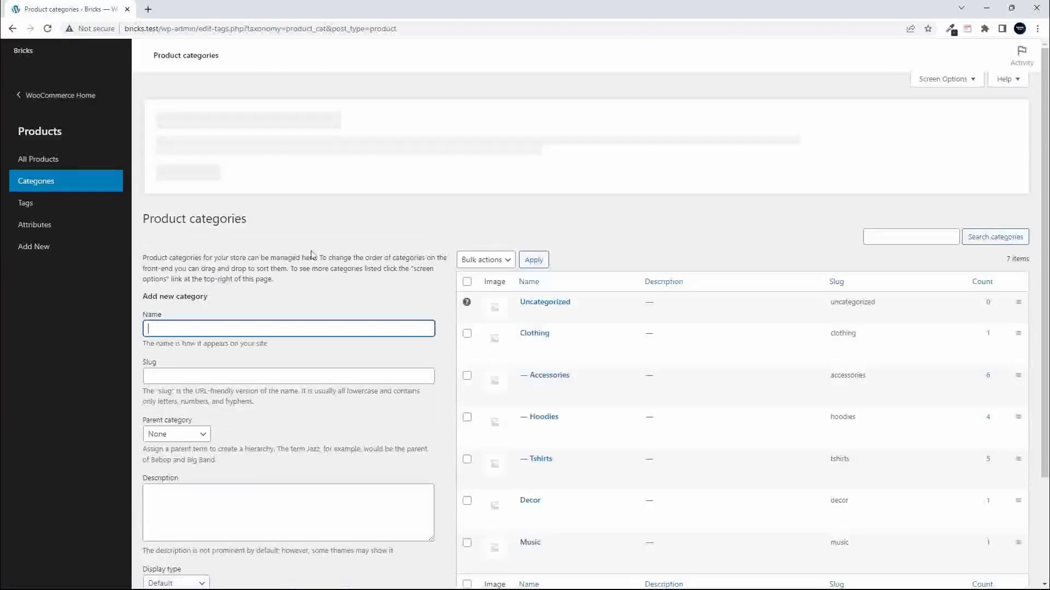
{"action": "scroll", "coordinate": [307, 262], "scroll_direction": "down", "scroll_amount": 3}
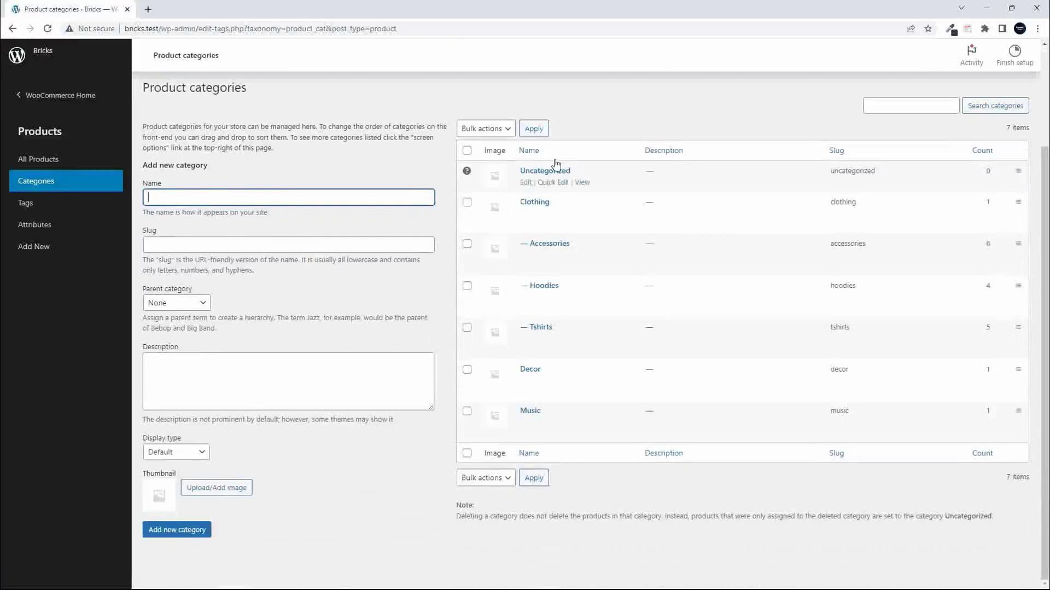
{"action": "left_click", "coordinate": [539, 202]}
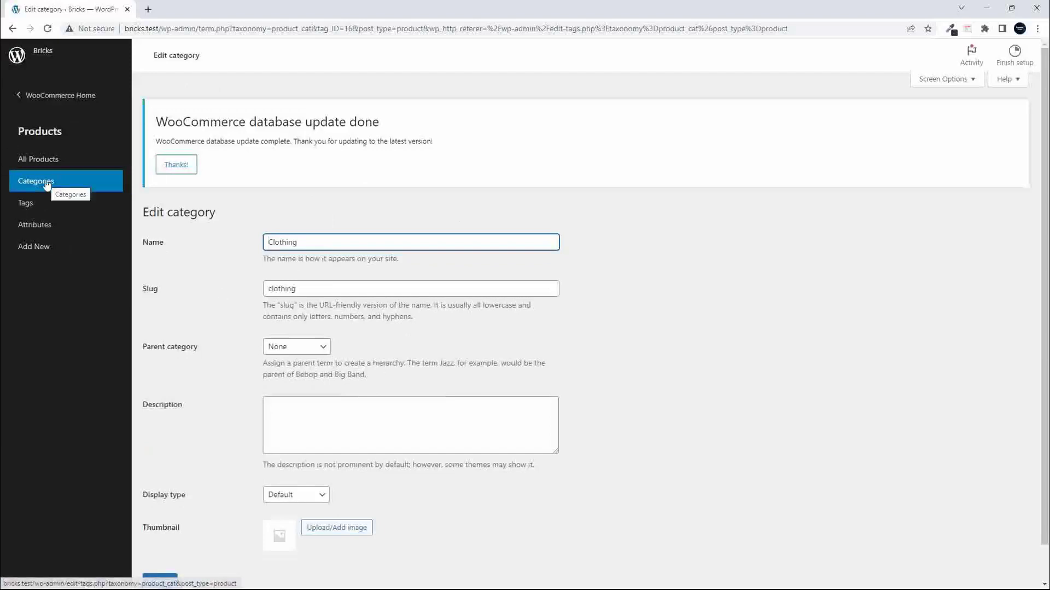
- View the product tags page and the product attributes page
{"action": "left_click", "coordinate": [28, 210]}
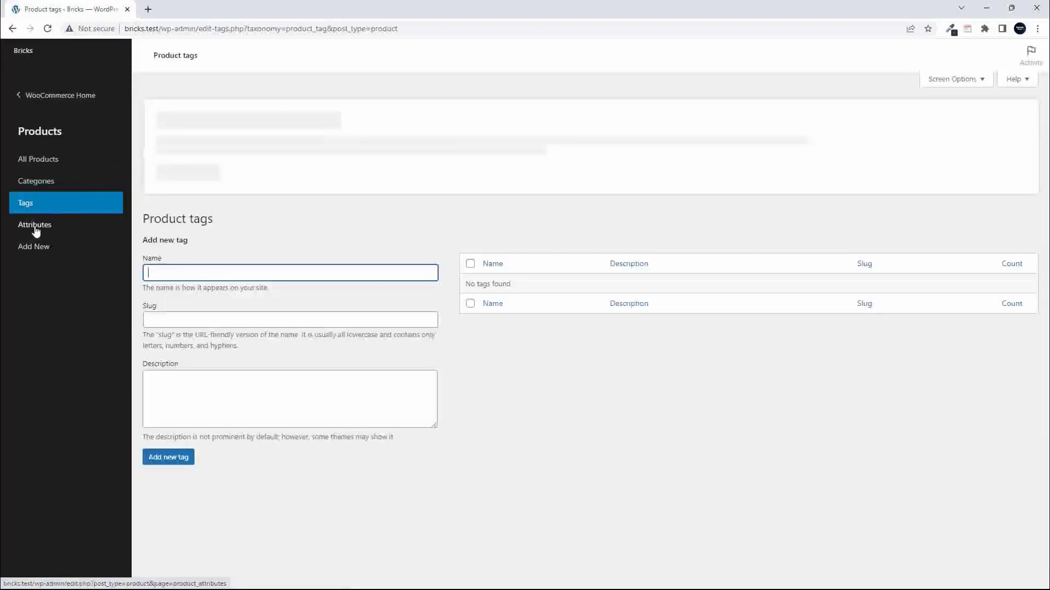
{"action": "left_click", "coordinate": [36, 230]}
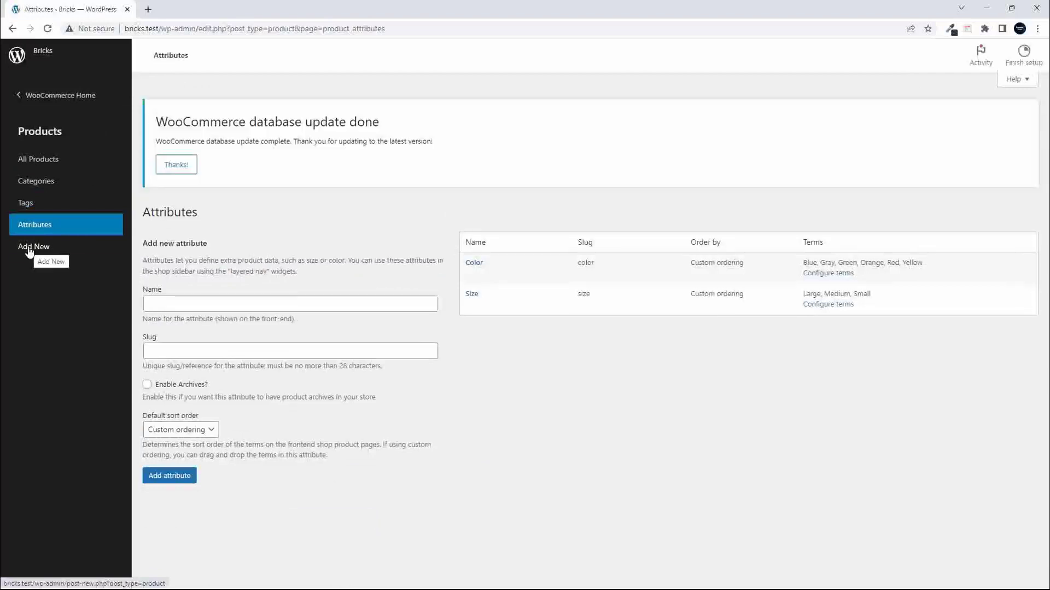
- Open the blank form for a new product and examine its product data section
{"action": "left_click", "coordinate": [30, 251]}
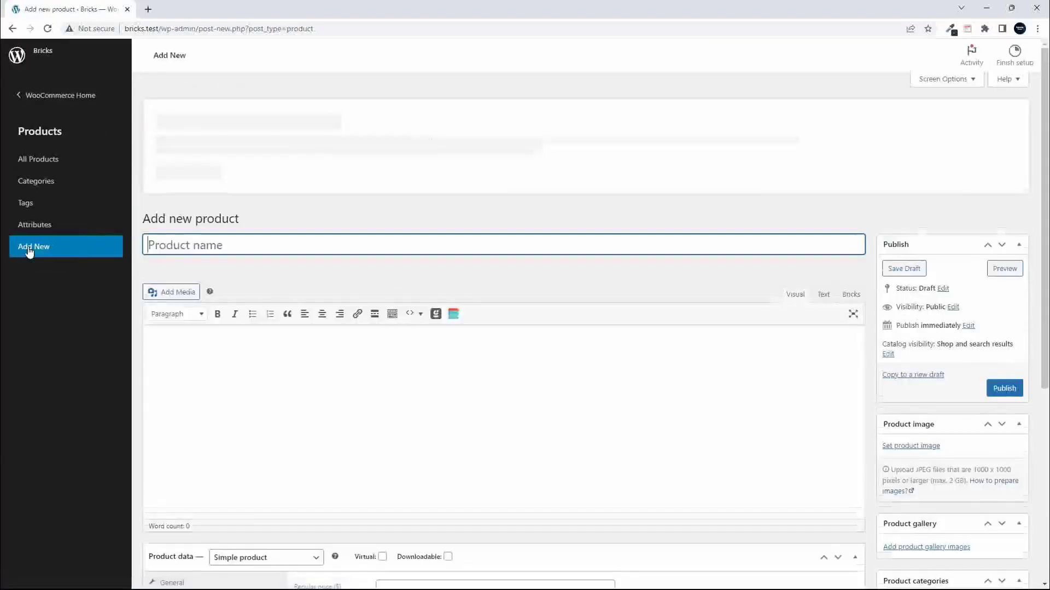
{"action": "scroll", "coordinate": [235, 312], "scroll_direction": "down", "scroll_amount": 5}
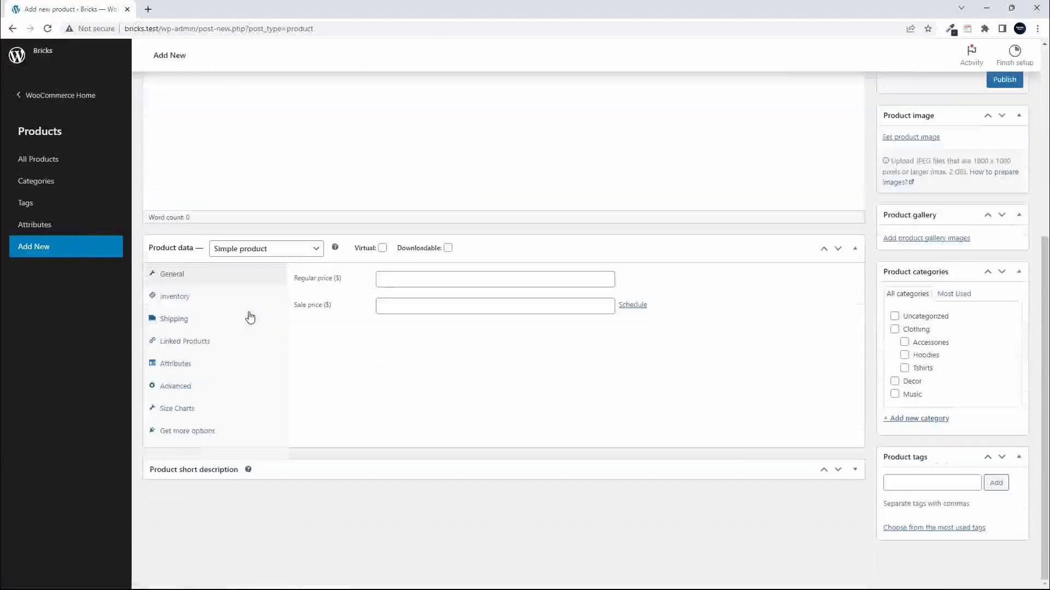
{"action": "scroll", "coordinate": [249, 316], "scroll_direction": "up", "scroll_amount": 5}
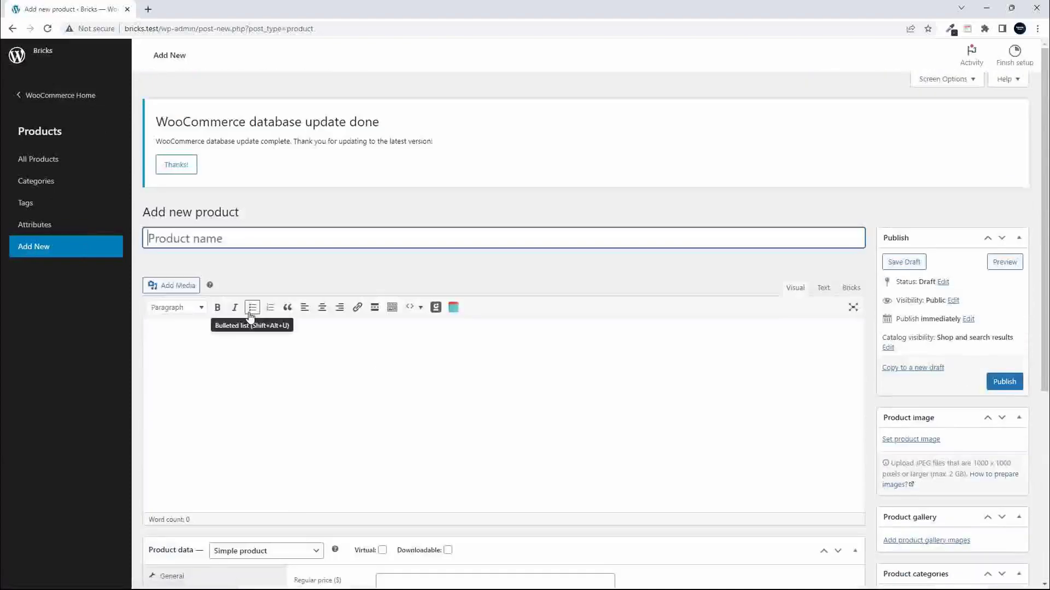
- Open the WooCommerce analytics overview and examine its performance figures and charts
{"action": "left_click", "coordinate": [18, 96]}
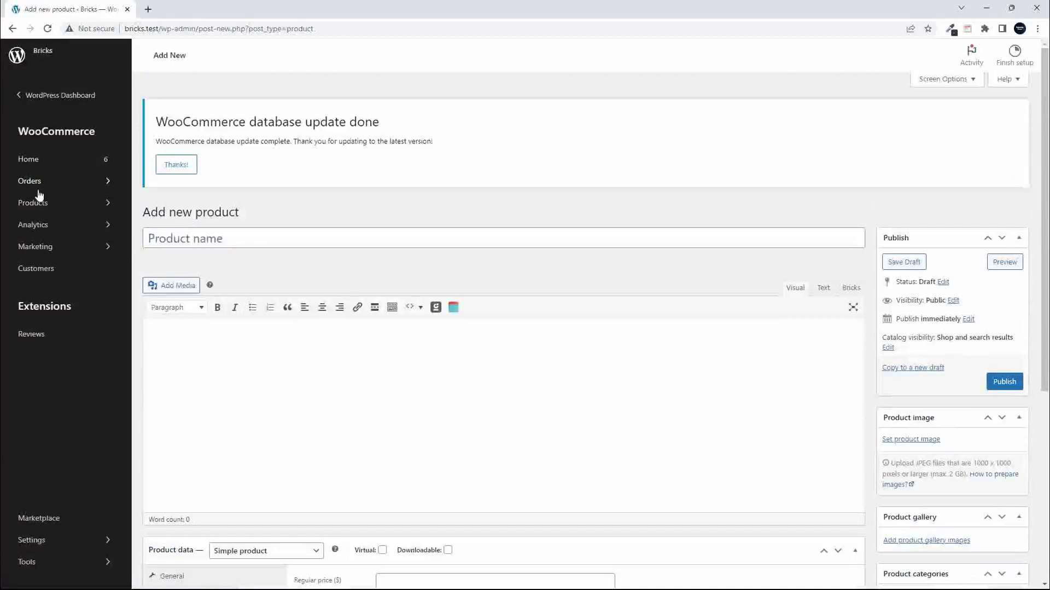
{"action": "left_click", "coordinate": [35, 229]}
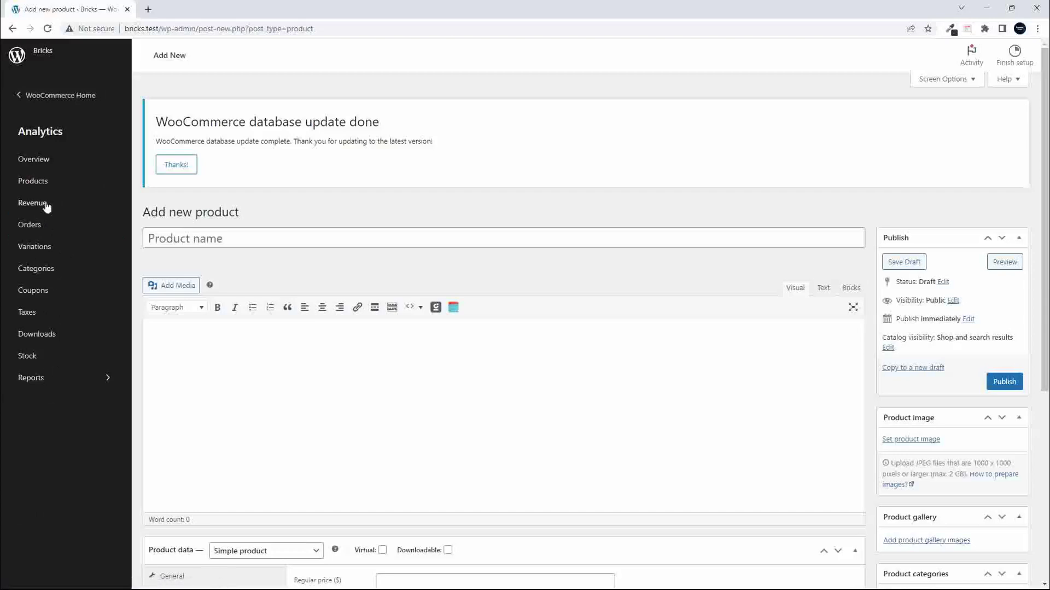
{"action": "left_click", "coordinate": [38, 161]}
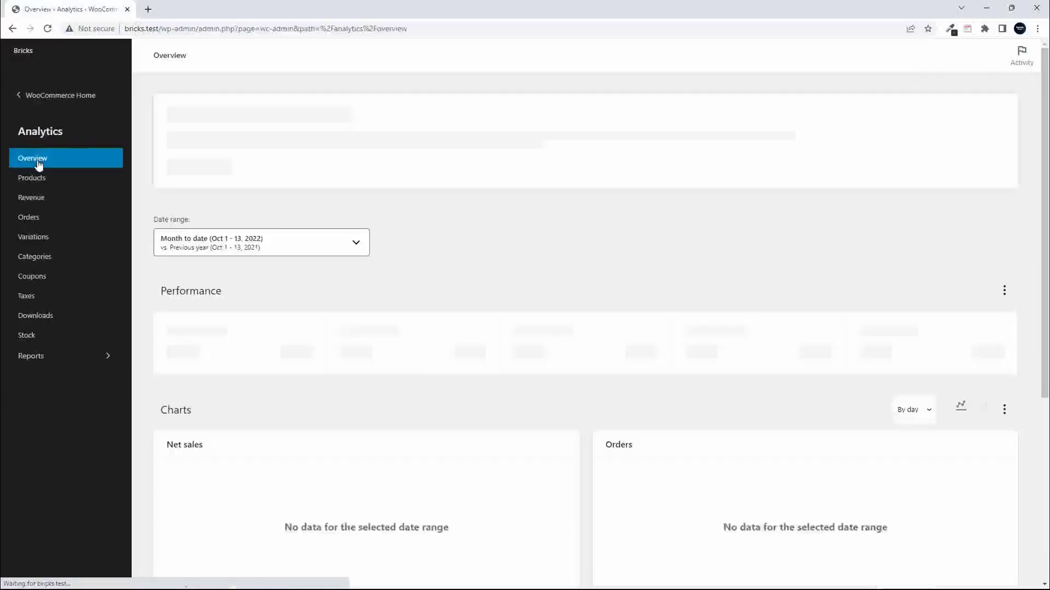
{"action": "scroll", "coordinate": [287, 289], "scroll_direction": "down", "scroll_amount": 6}
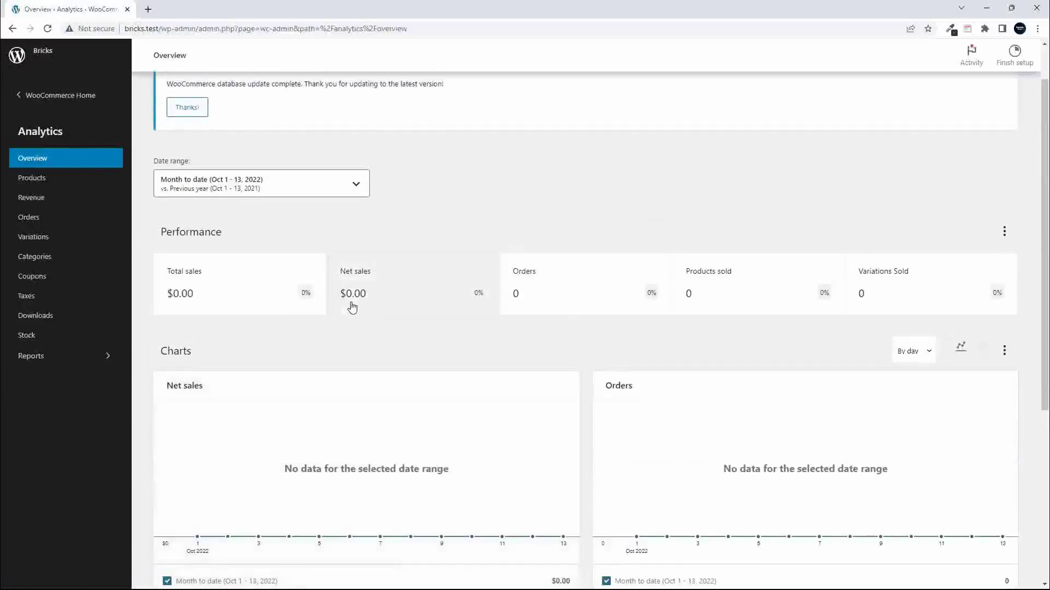
{"action": "scroll", "coordinate": [352, 307], "scroll_direction": "down", "scroll_amount": 5}
{"action": "scroll", "coordinate": [352, 307], "scroll_direction": "up", "scroll_amount": 7}
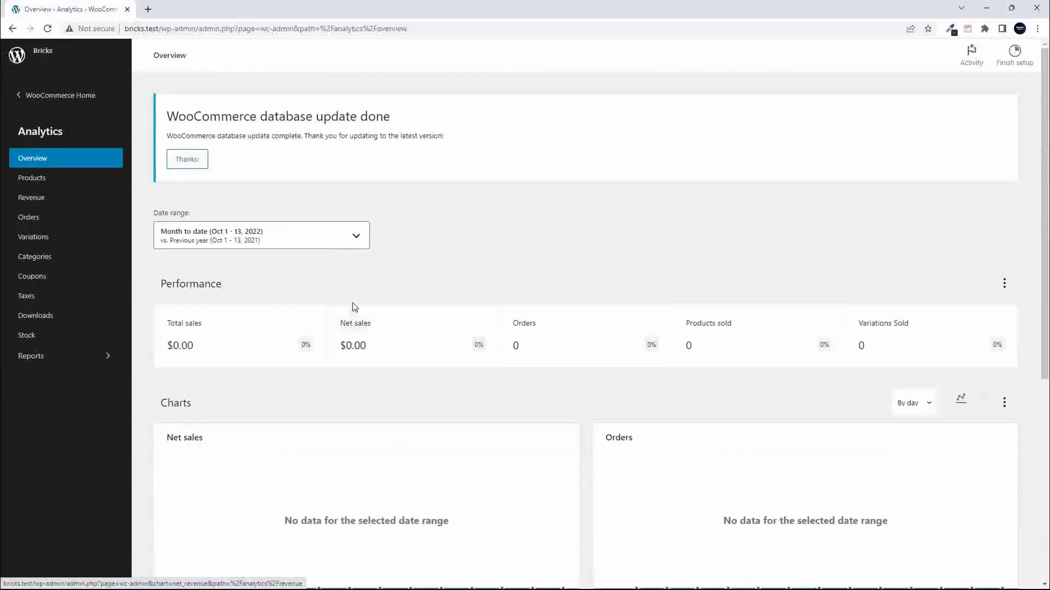
- View the Products and Revenue reports in the WooCommerce analytics
{"action": "left_click", "coordinate": [34, 181]}
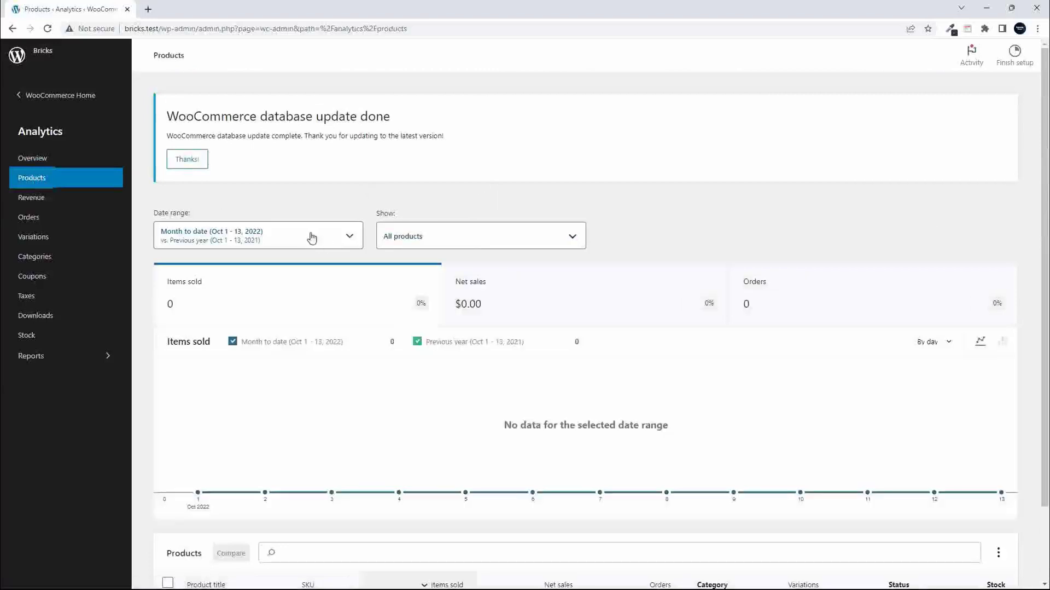
{"action": "scroll", "coordinate": [387, 310], "scroll_direction": "down", "scroll_amount": 2}
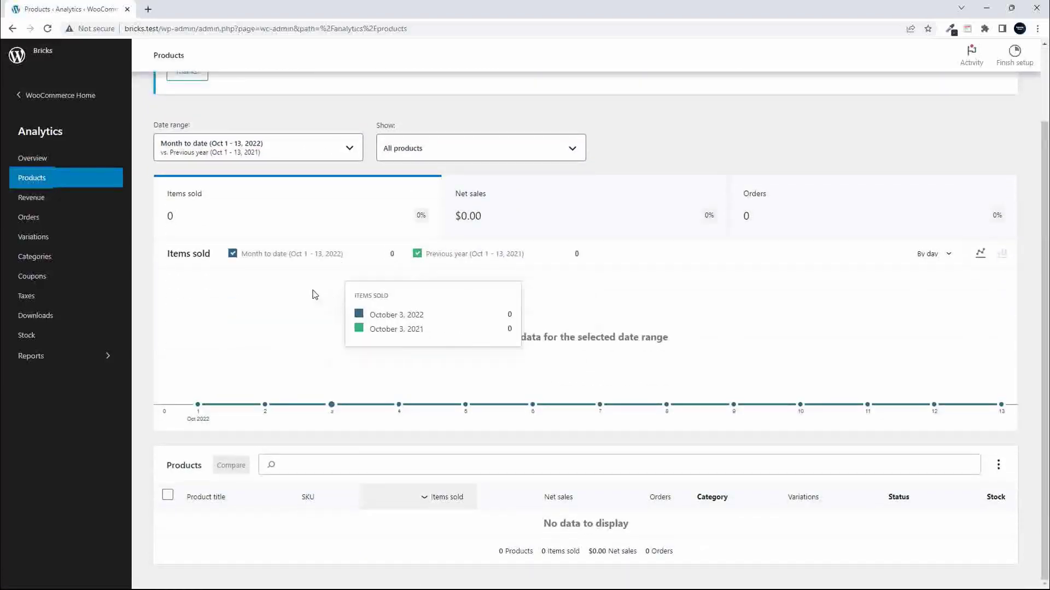
{"action": "left_click", "coordinate": [38, 200]}
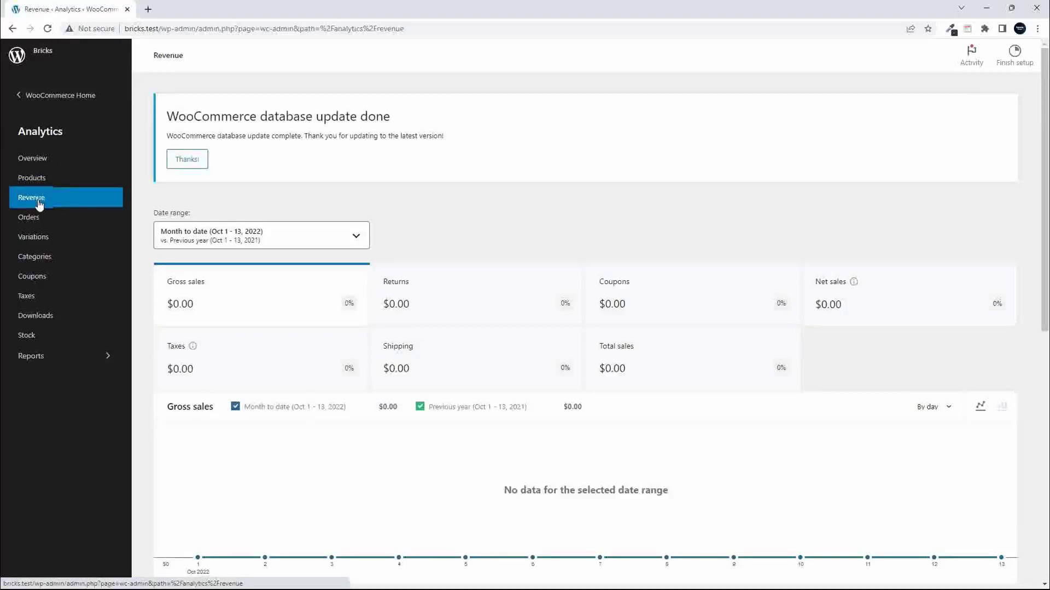
- View the Orders report among the older analytics reports and return to the analytics navigation
{"action": "left_click", "coordinate": [63, 358]}
{"action": "left_click", "coordinate": [29, 159]}
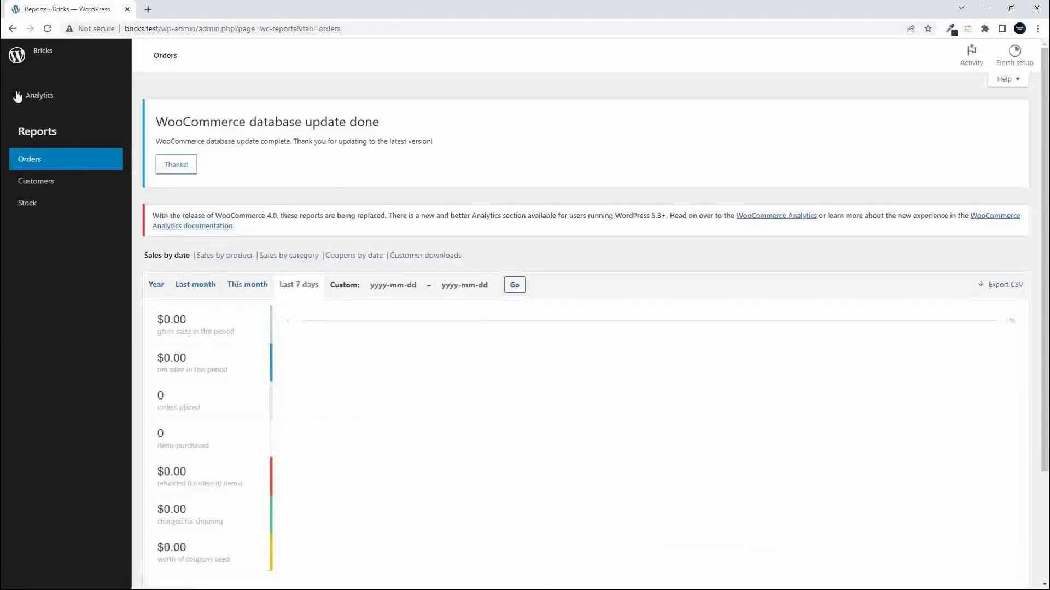
{"action": "left_click", "coordinate": [18, 97]}
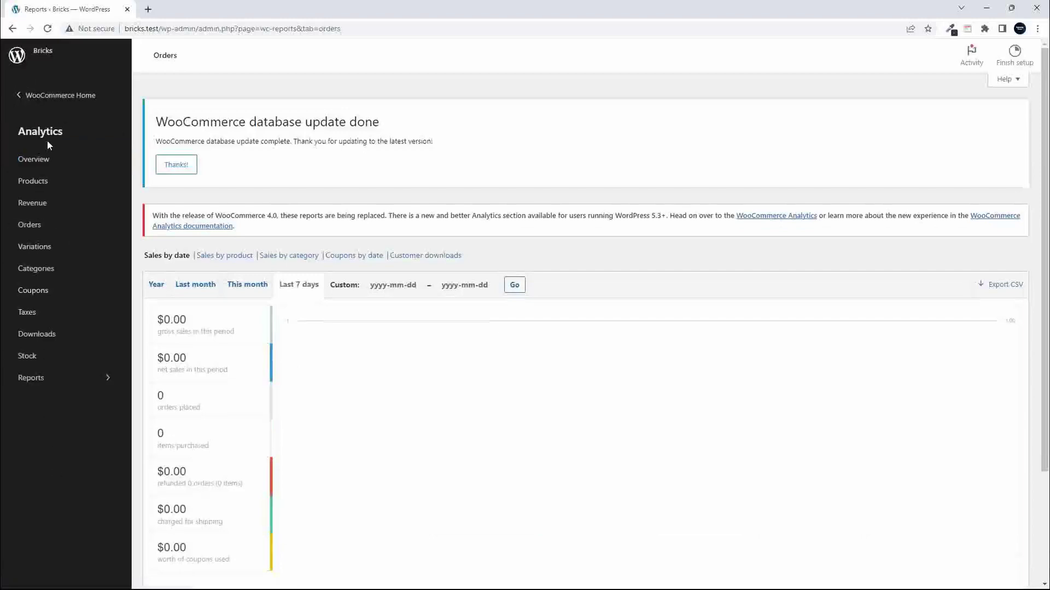
- Open the coupons page in the marketing section and bring up the blank form for a new coupon
{"action": "left_click", "coordinate": [21, 97]}
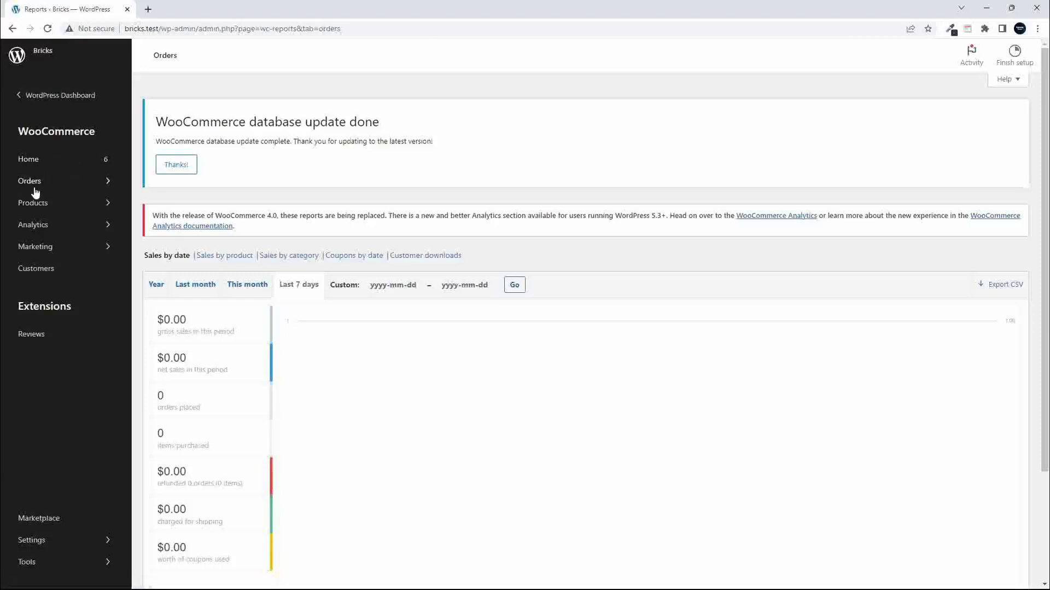
{"action": "left_click", "coordinate": [34, 246]}
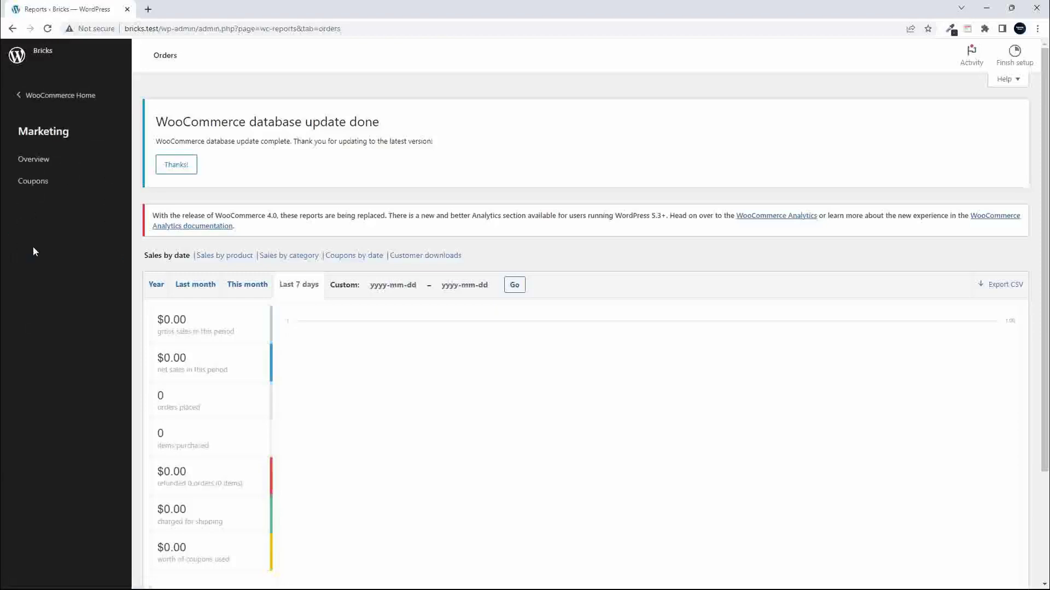
{"action": "left_click", "coordinate": [40, 184]}
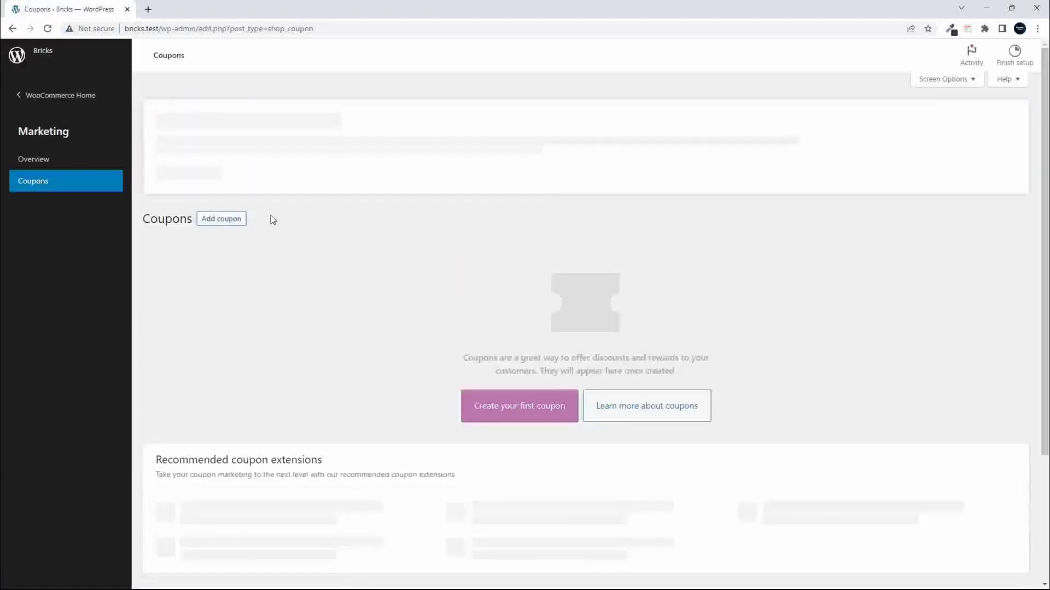
{"action": "left_click", "coordinate": [236, 212]}
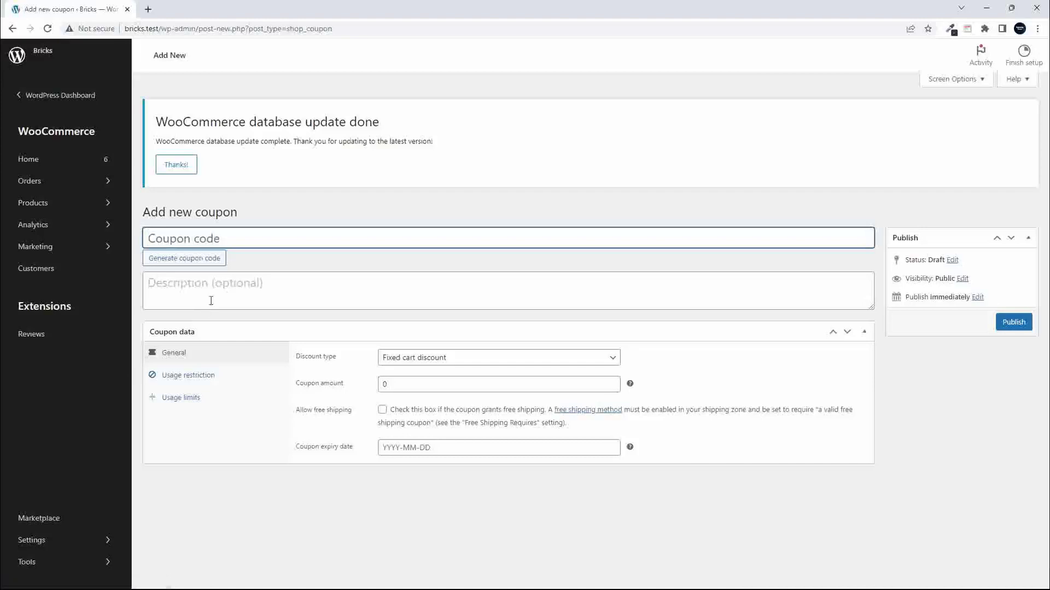
- Return to the marketing coupons page and examine its recommended extensions and knowledge base articles
{"action": "left_click", "coordinate": [73, 252]}
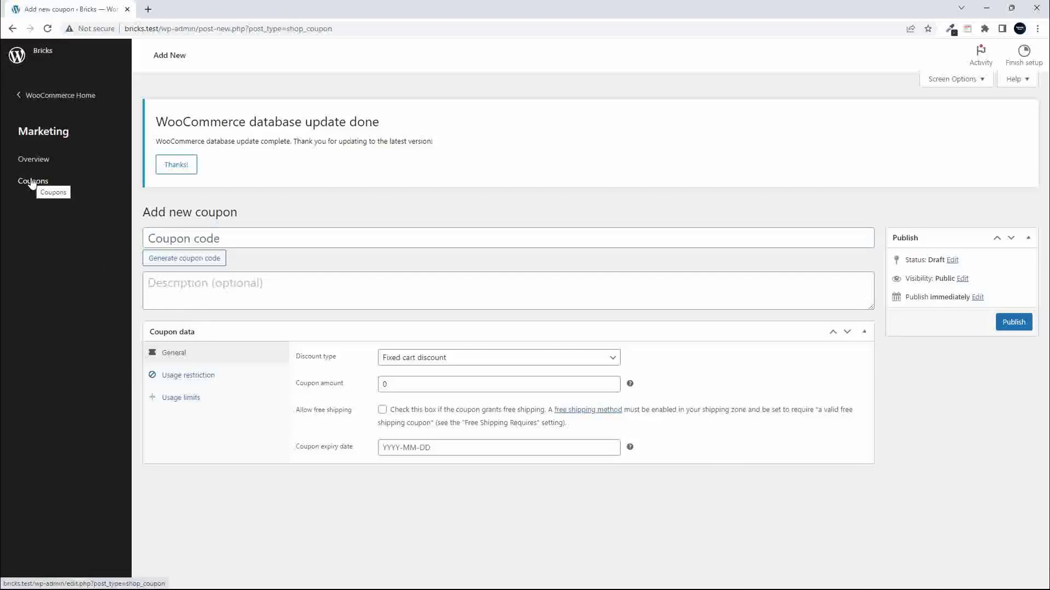
{"action": "left_click", "coordinate": [32, 182]}
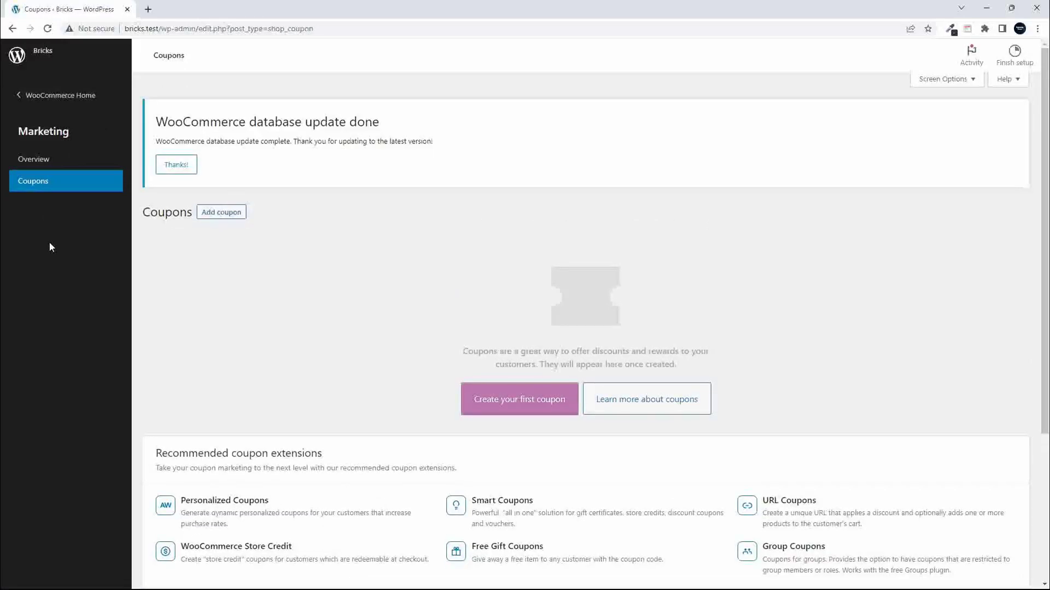
{"action": "left_click", "coordinate": [21, 95]}
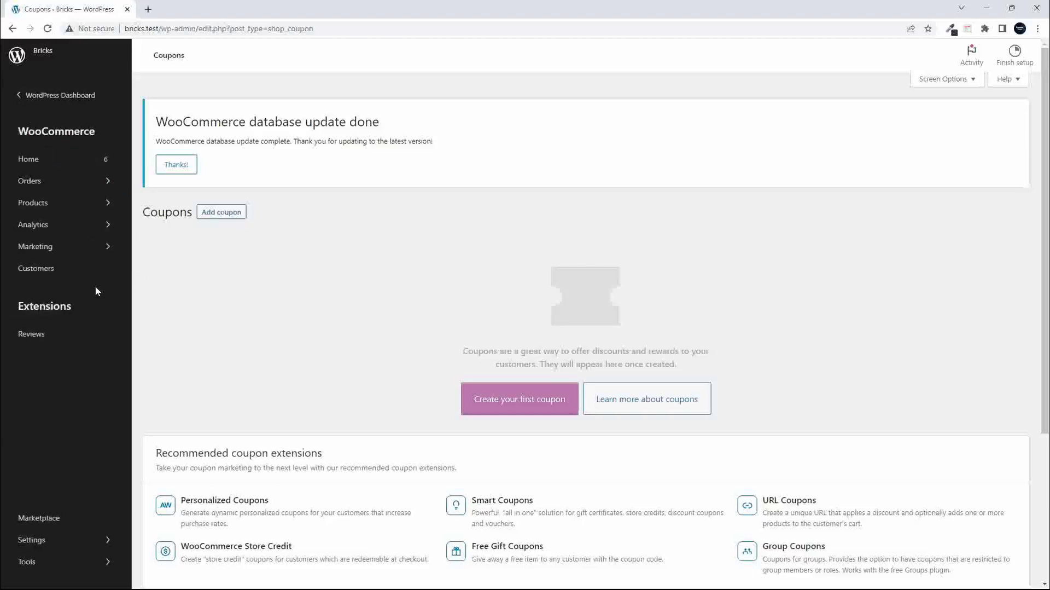
{"action": "scroll", "coordinate": [300, 342], "scroll_direction": "down", "scroll_amount": 4}
{"action": "scroll", "coordinate": [300, 343], "scroll_direction": "up", "scroll_amount": 4}
{"action": "scroll", "coordinate": [208, 214], "scroll_direction": "down", "scroll_amount": 1}
{"action": "scroll", "coordinate": [298, 246], "scroll_direction": "up", "scroll_amount": 1}
{"action": "scroll", "coordinate": [71, 380], "scroll_direction": "down", "scroll_amount": 3}
- View the General and Integration pages of the WooCommerce settings
{"action": "left_click", "coordinate": [31, 541]}
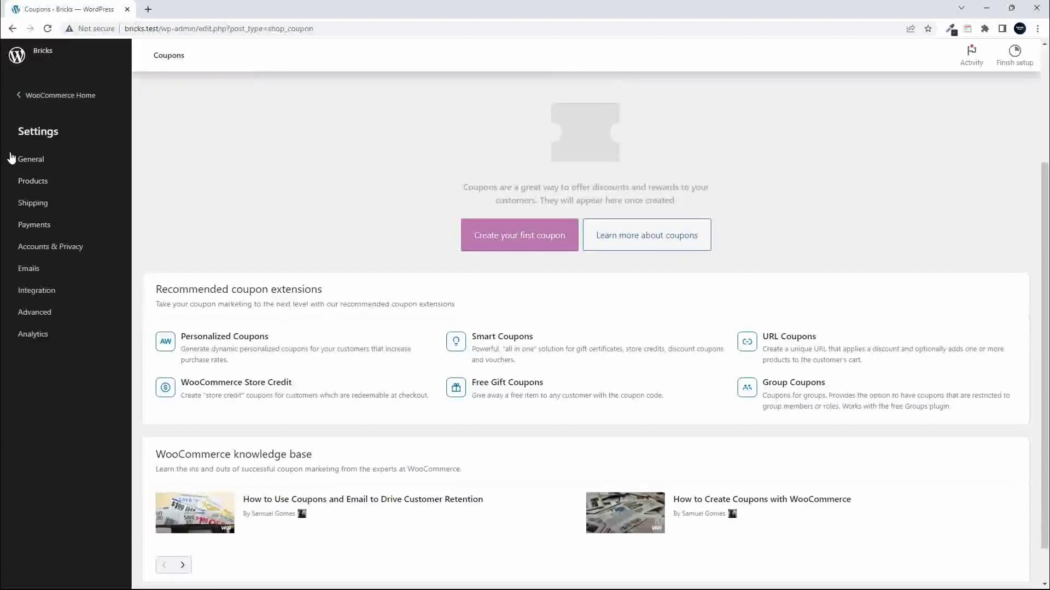
{"action": "left_click", "coordinate": [28, 161]}
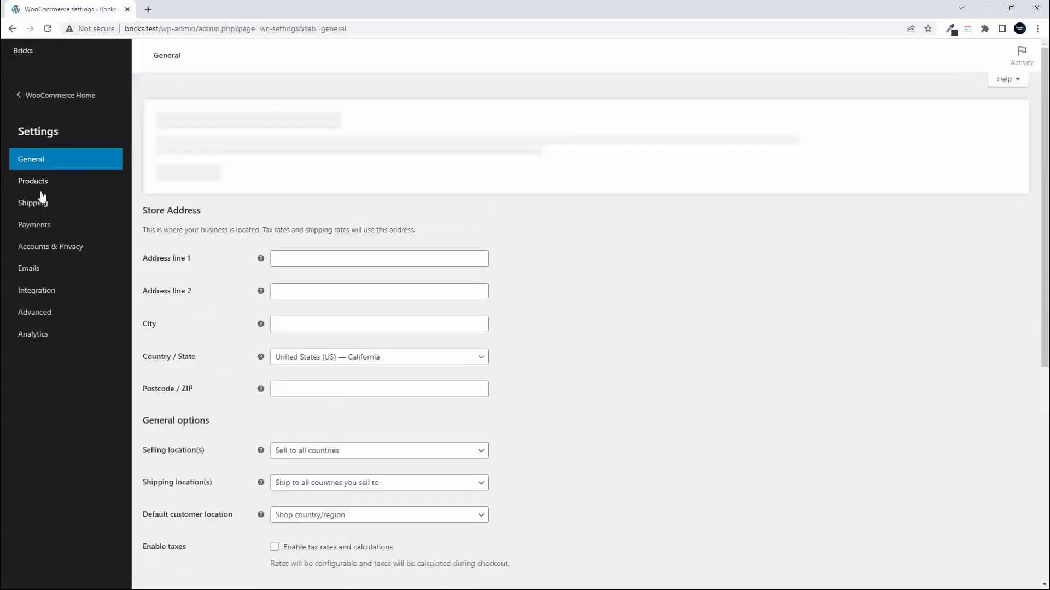
{"action": "left_click", "coordinate": [39, 295]}
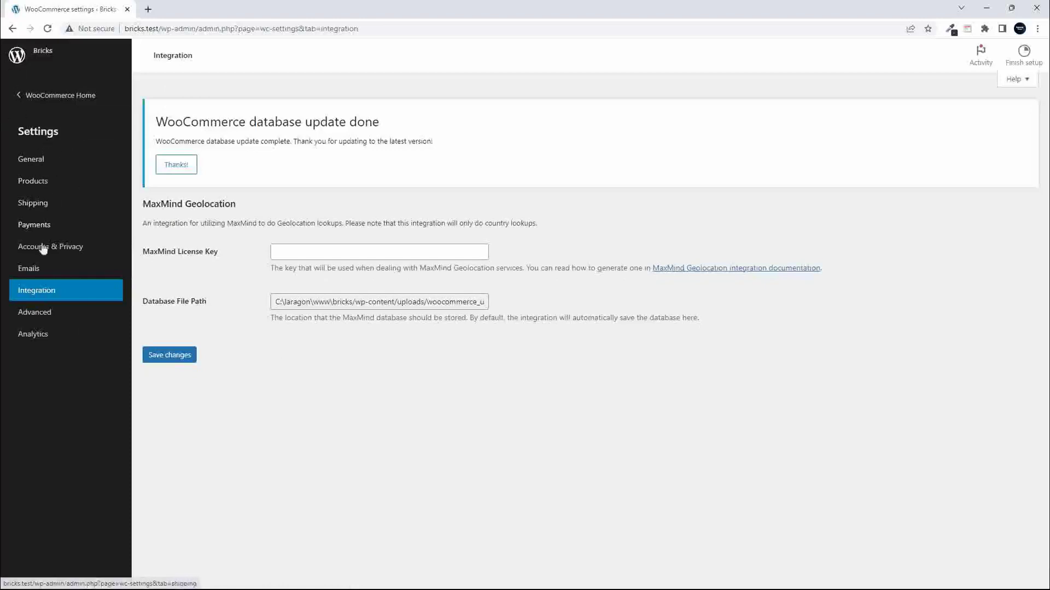
- Disable the new WooCommerce navigation experience in the advanced feature settings, save the changes and decline the feedback survey
{"action": "left_click", "coordinate": [39, 318]}
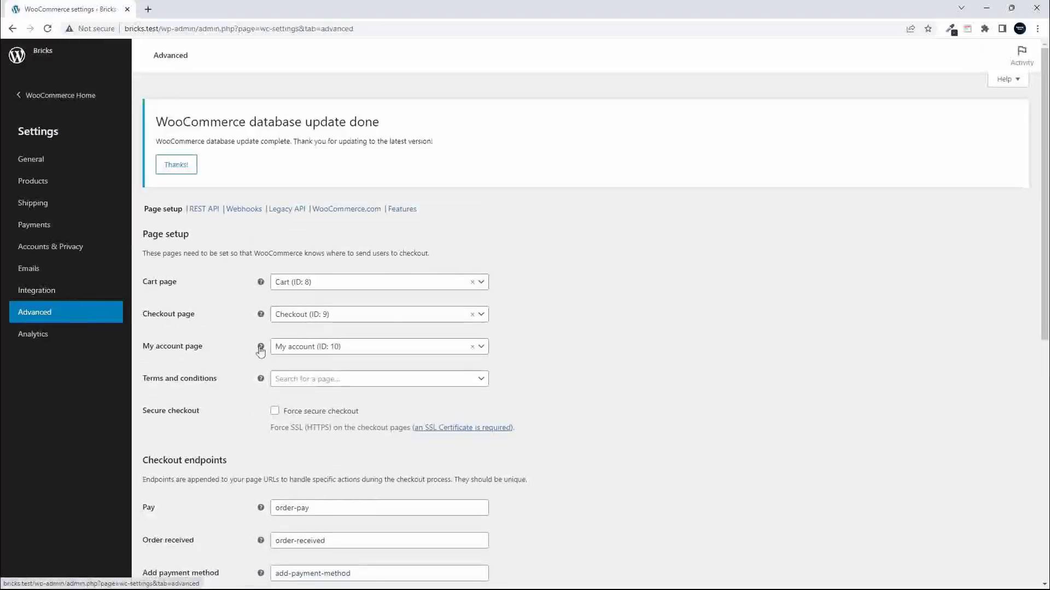
{"action": "left_click", "coordinate": [406, 214]}
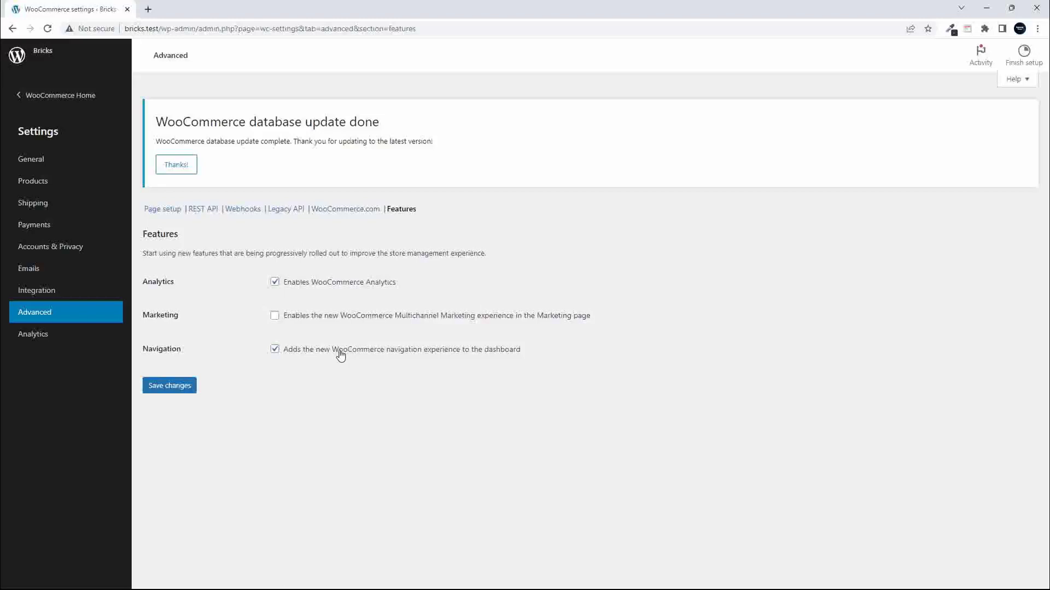
{"action": "left_click", "coordinate": [275, 349]}
{"action": "left_click", "coordinate": [159, 388]}
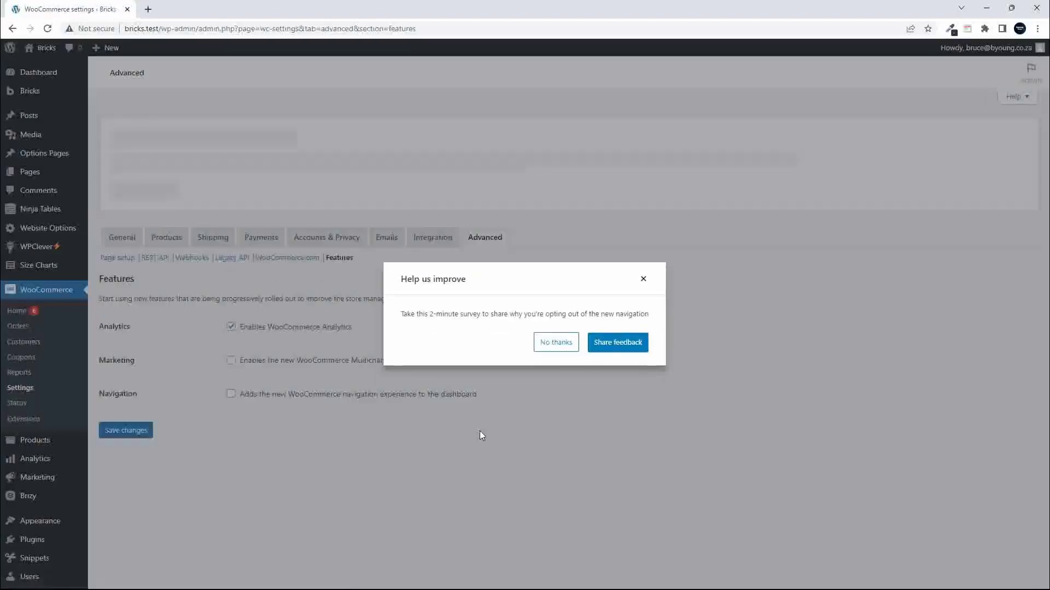
{"action": "left_click", "coordinate": [563, 346]}
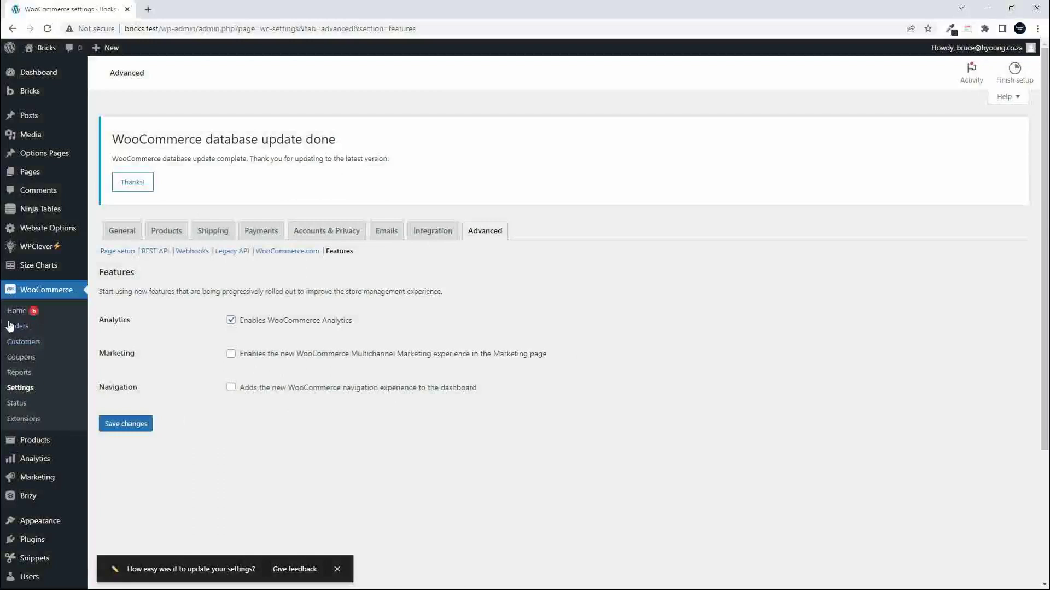
- View the customer list, and re-enable the new WooCommerce navigation experience in the advanced feature settings, saving the changes
{"action": "left_click", "coordinate": [23, 345]}
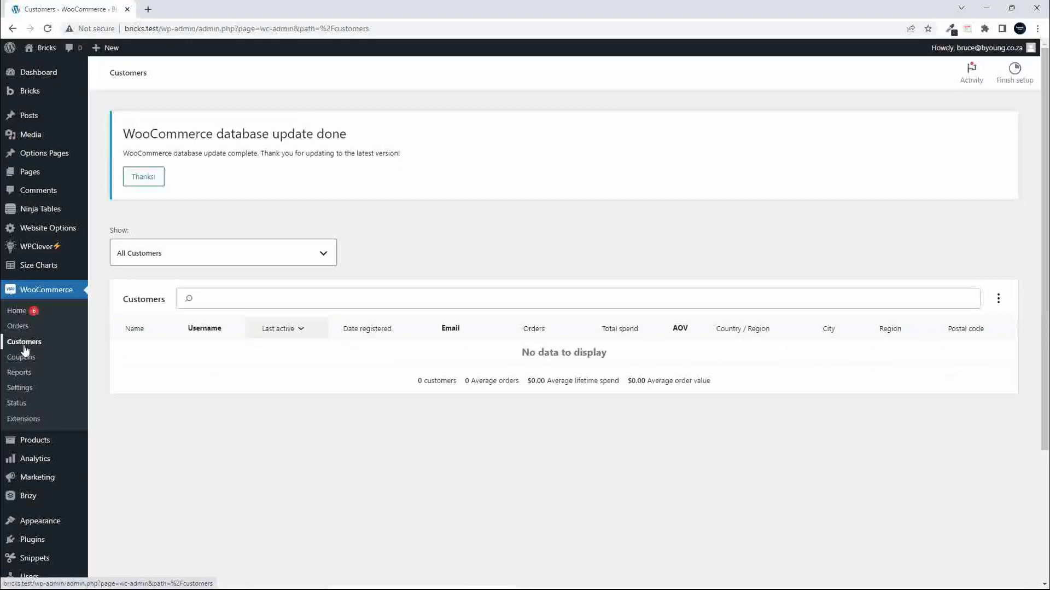
{"action": "left_click", "coordinate": [19, 389]}
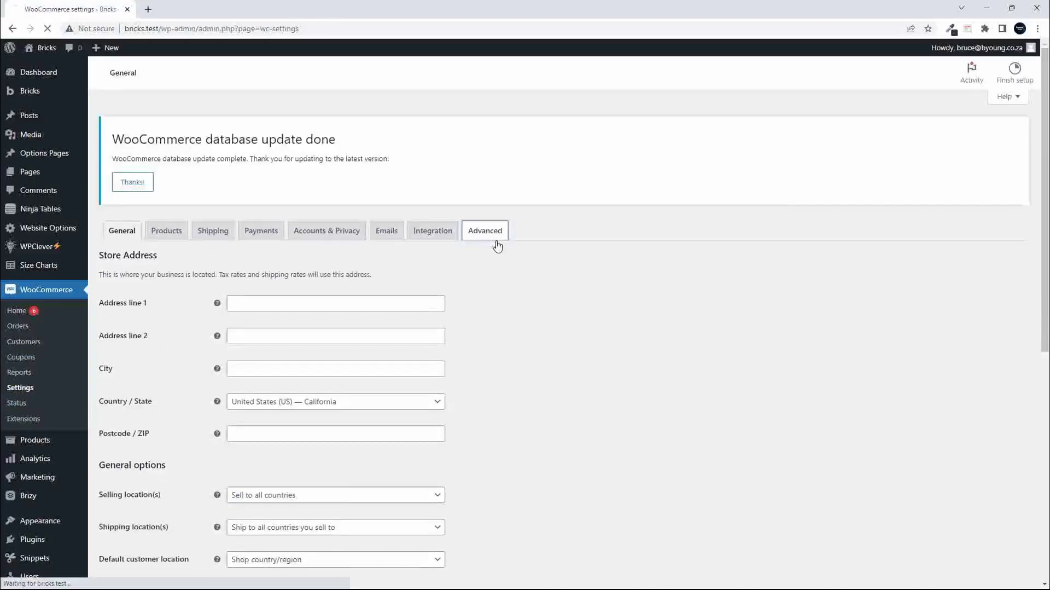
{"action": "left_click", "coordinate": [497, 245]}
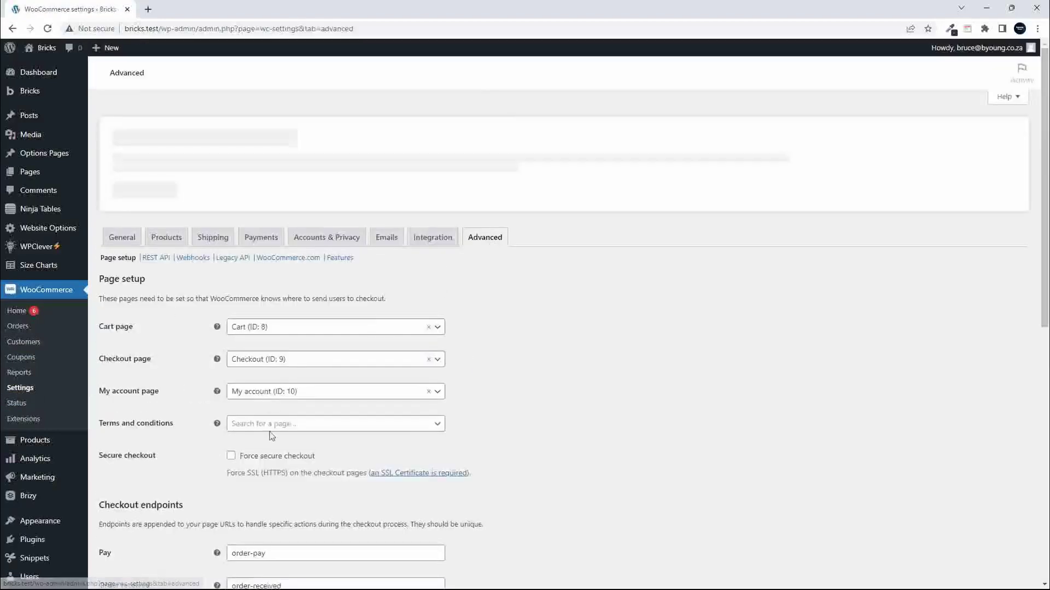
{"action": "left_click", "coordinate": [339, 257]}
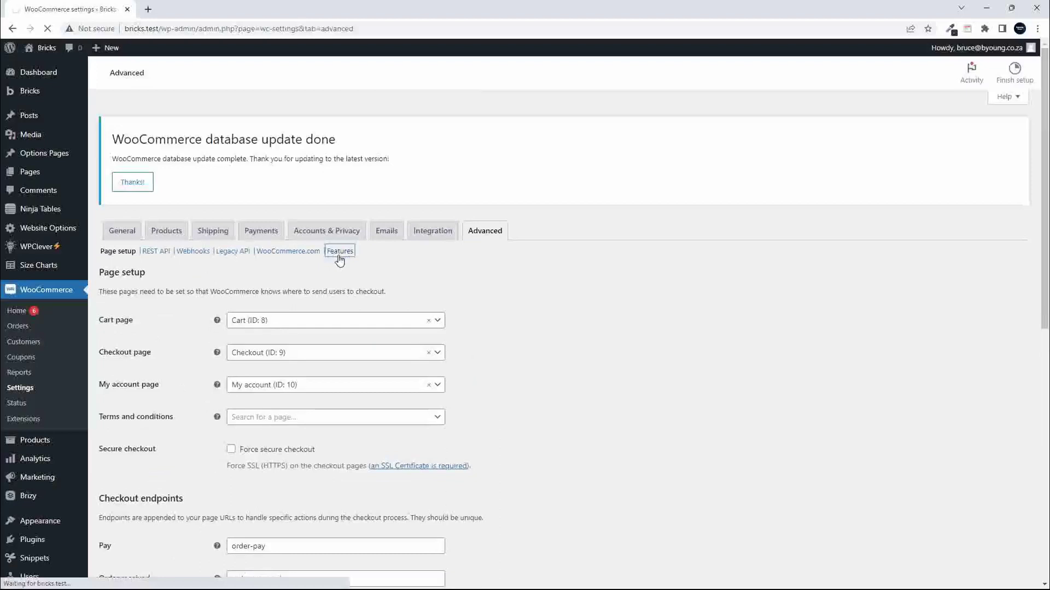
{"action": "left_click", "coordinate": [235, 392]}
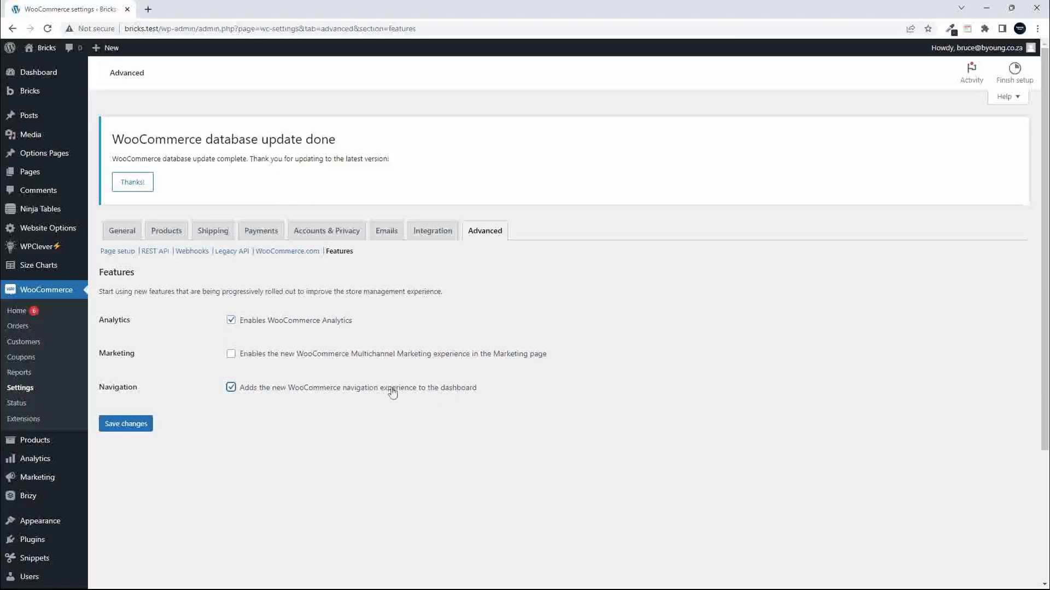
{"action": "left_click", "coordinate": [138, 426]}
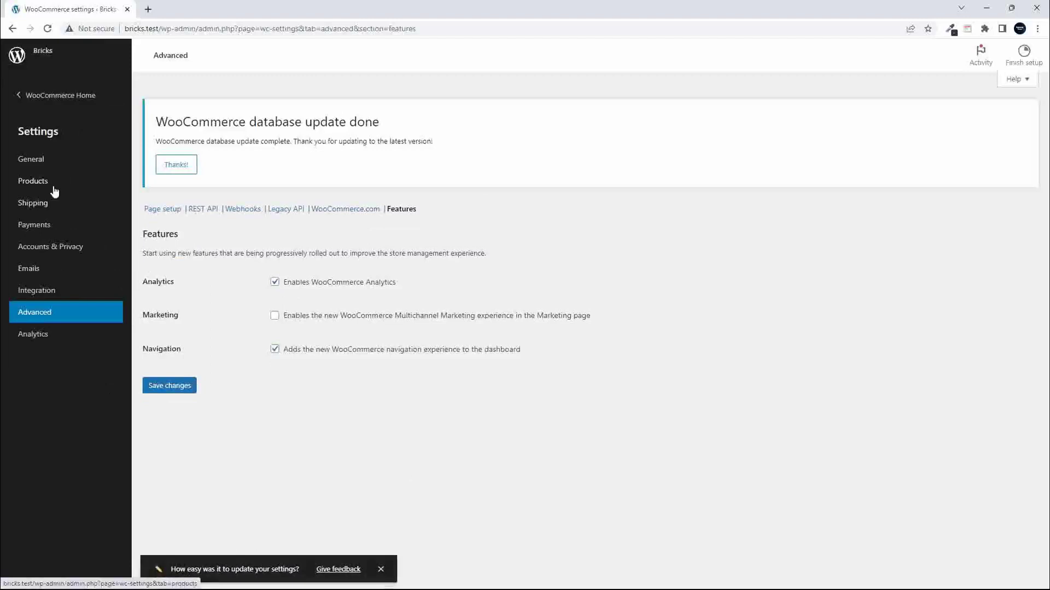
- Open the general WooCommerce settings and return to the main WooCommerce navigation
{"action": "left_click", "coordinate": [33, 160]}
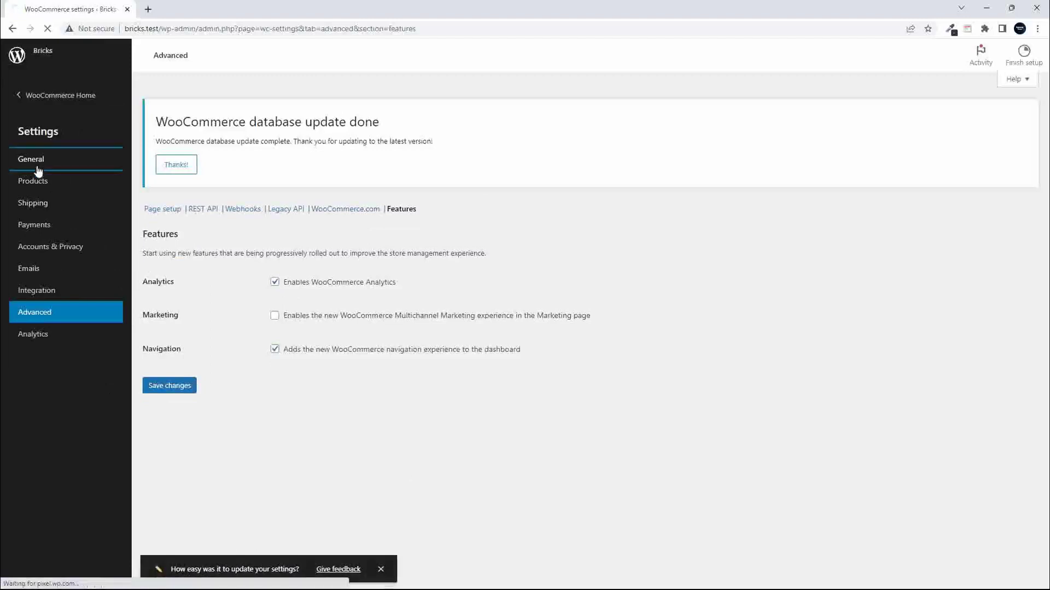
{"action": "left_click", "coordinate": [19, 95]}
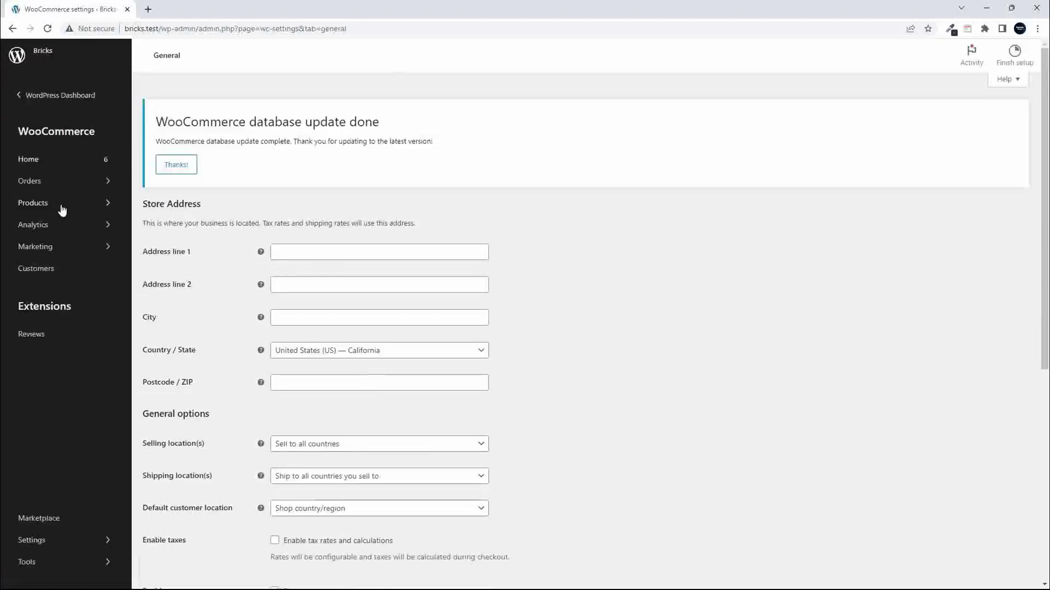